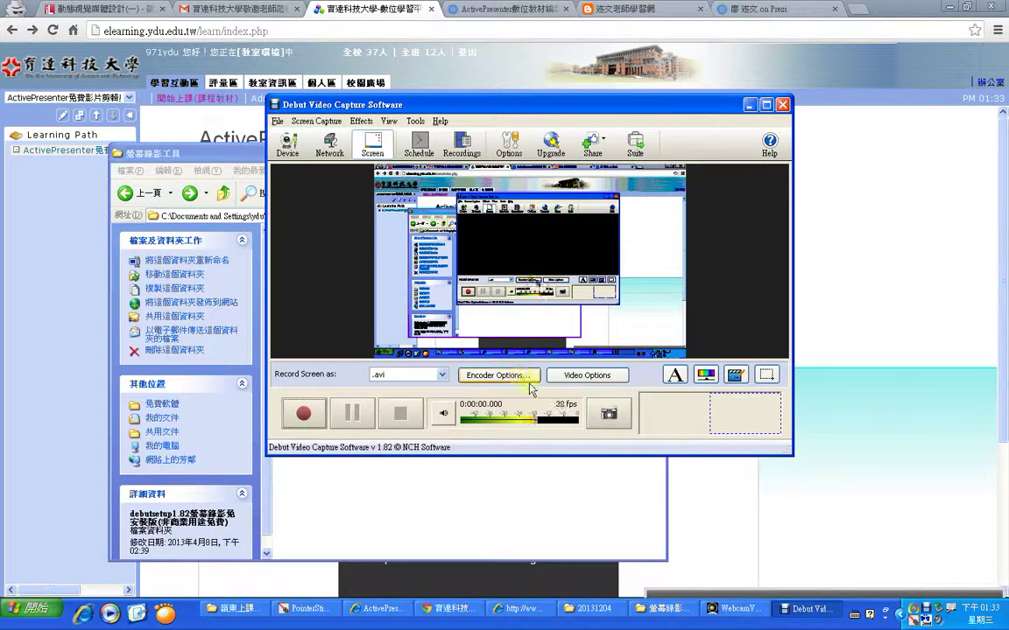
# Review the video output options and the AVI encoding settings without changing them.
pyautogui.click(576, 376)
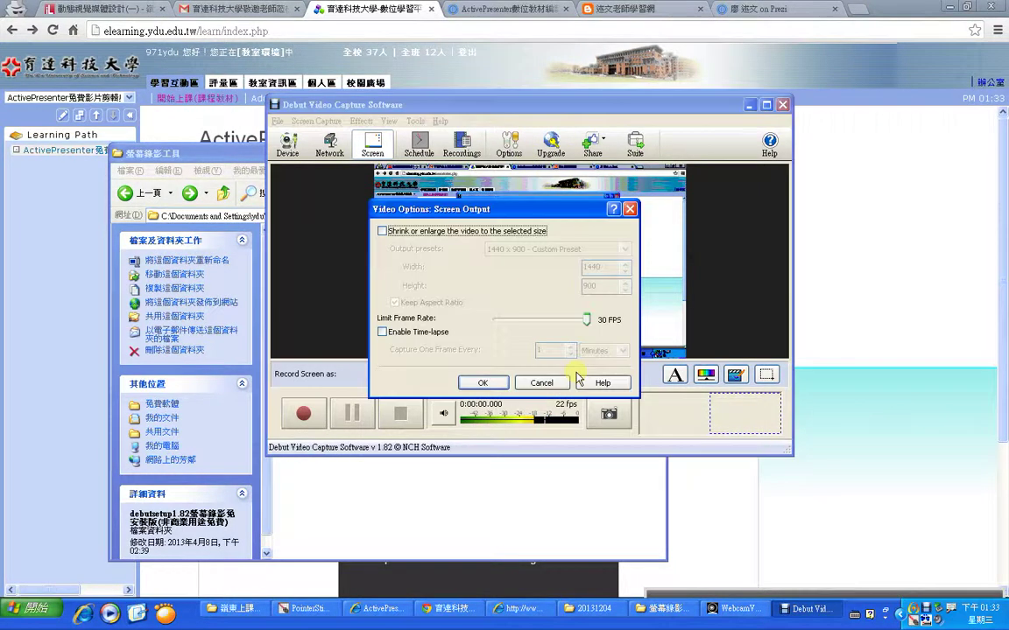
pyautogui.click(482, 383)
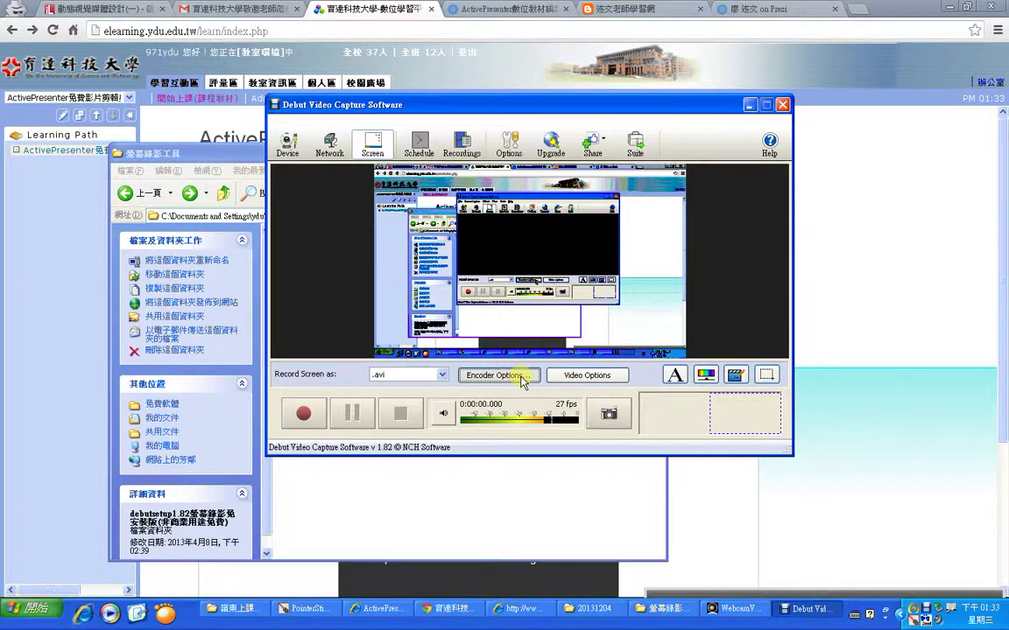
pyautogui.click(521, 377)
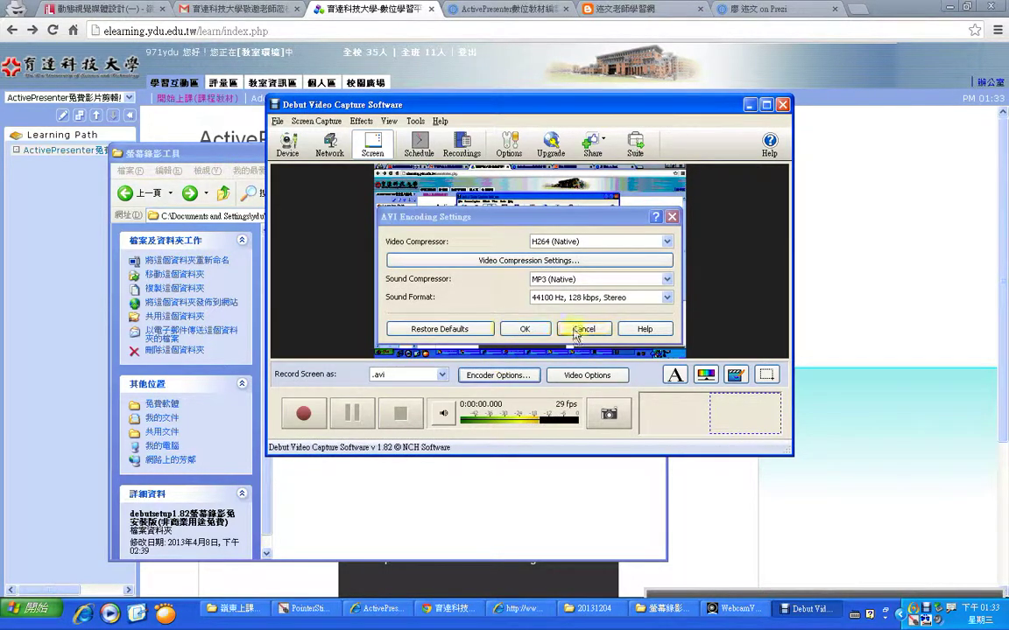
pyautogui.click(574, 331)
# Switch the screen recording format to Game Capture and set it back to .avi.
pyautogui.click(442, 374)
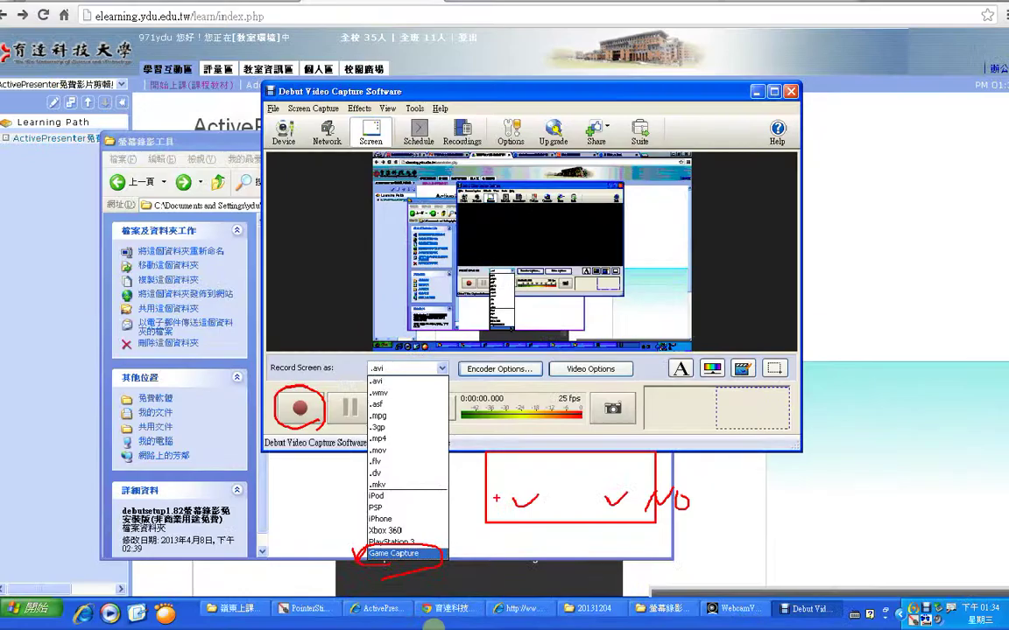
pyautogui.click(355, 481)
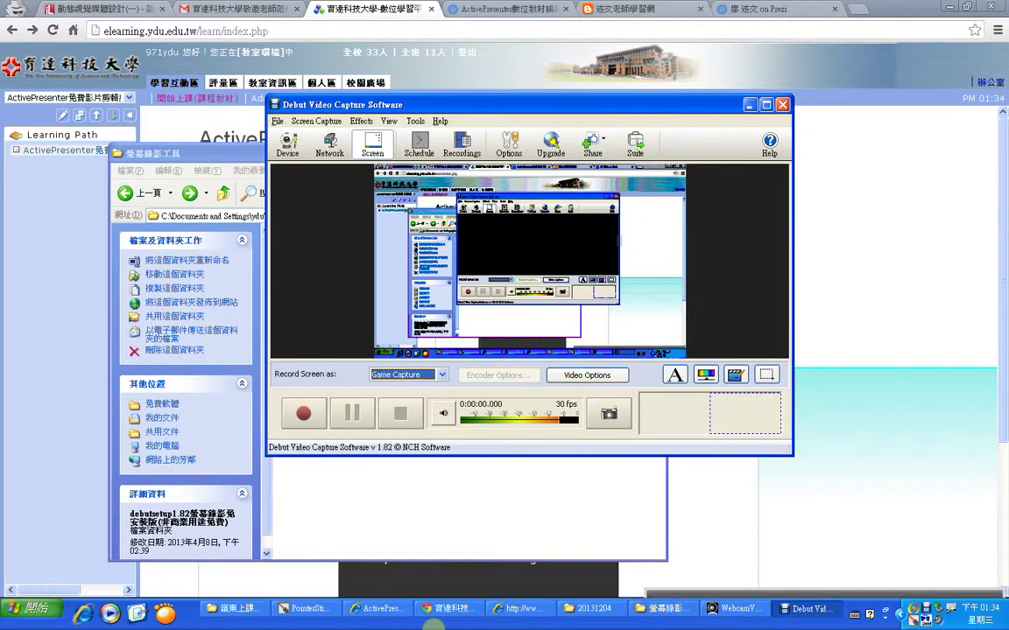
pyautogui.click(411, 375)
pyautogui.scroll(3, 412, 455)
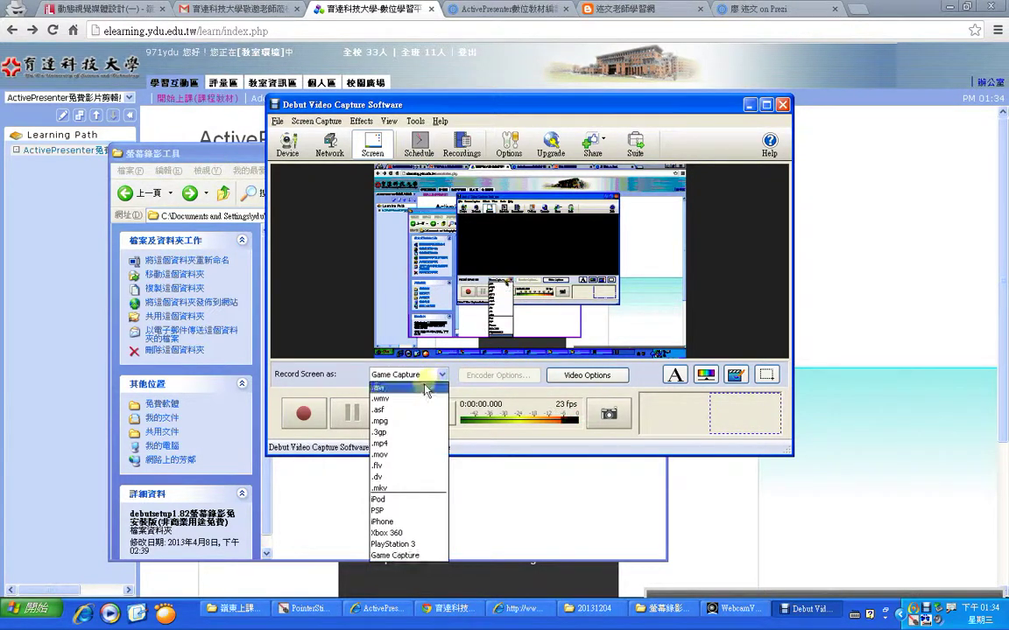
pyautogui.click(424, 394)
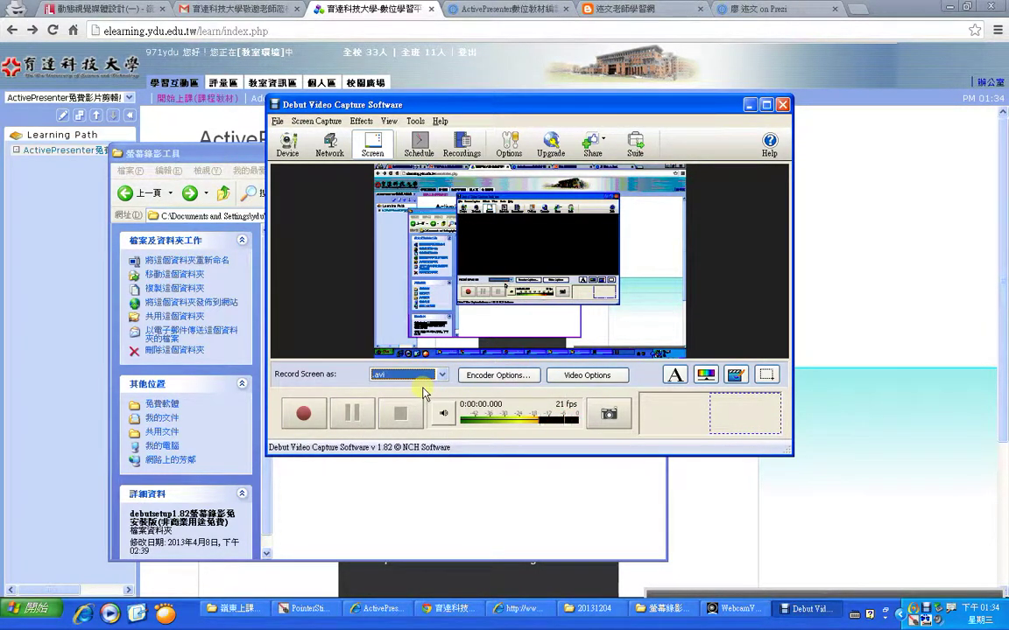
# Examine the video compressor, sound compressor and sound format used for AVI encoding, leaving the settings unchanged.
pyautogui.click(481, 382)
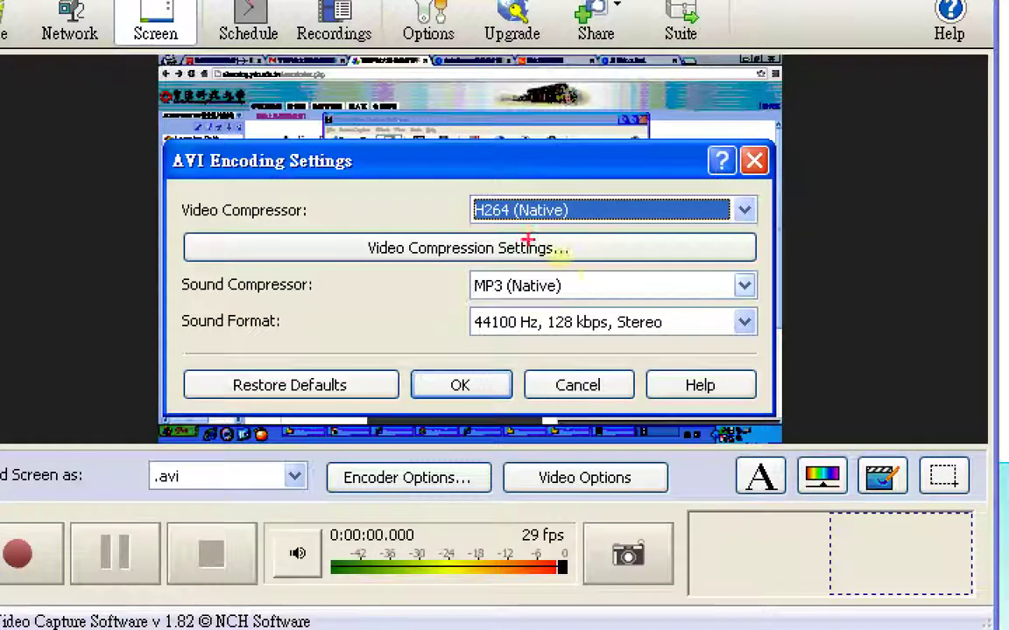
pyautogui.moveTo(459, 184)
pyautogui.mouseDown()
pyautogui.moveTo(500, 228)
pyautogui.moveTo(595, 226)
pyautogui.mouseUp()
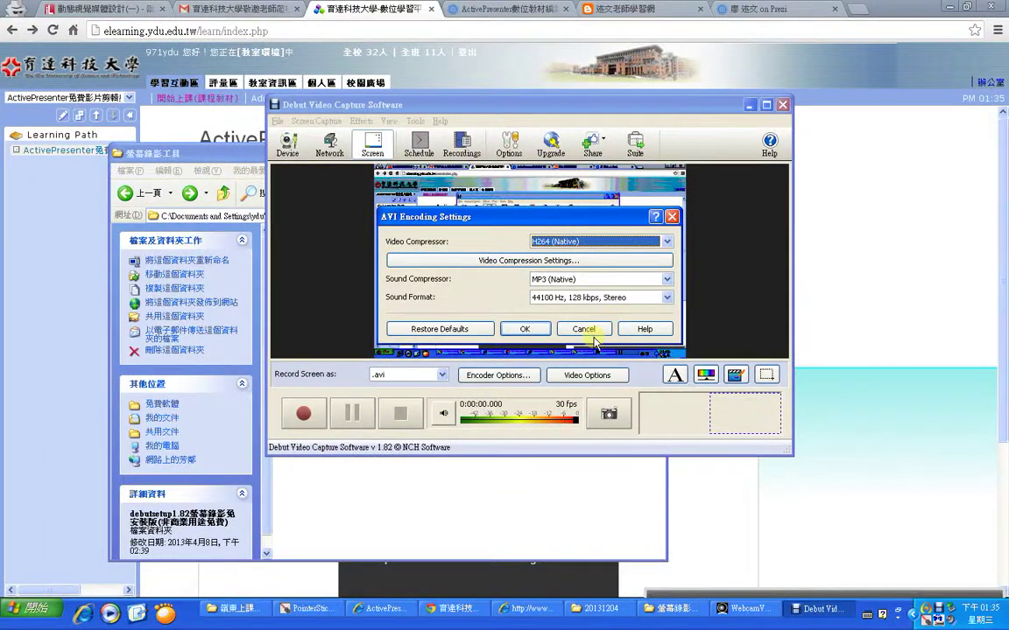
pyautogui.click(582, 329)
# Open the recording options and check the screen capture source and the microphone audio input in the device settings.
pyautogui.click(513, 147)
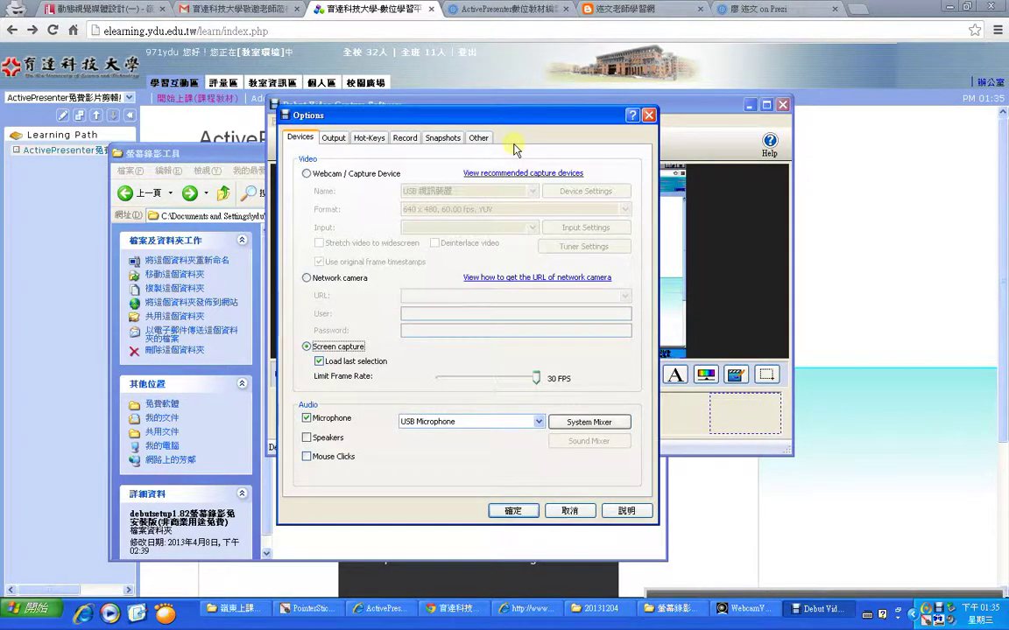
pyautogui.moveTo(473, 125); pyautogui.dragTo(557, 68)
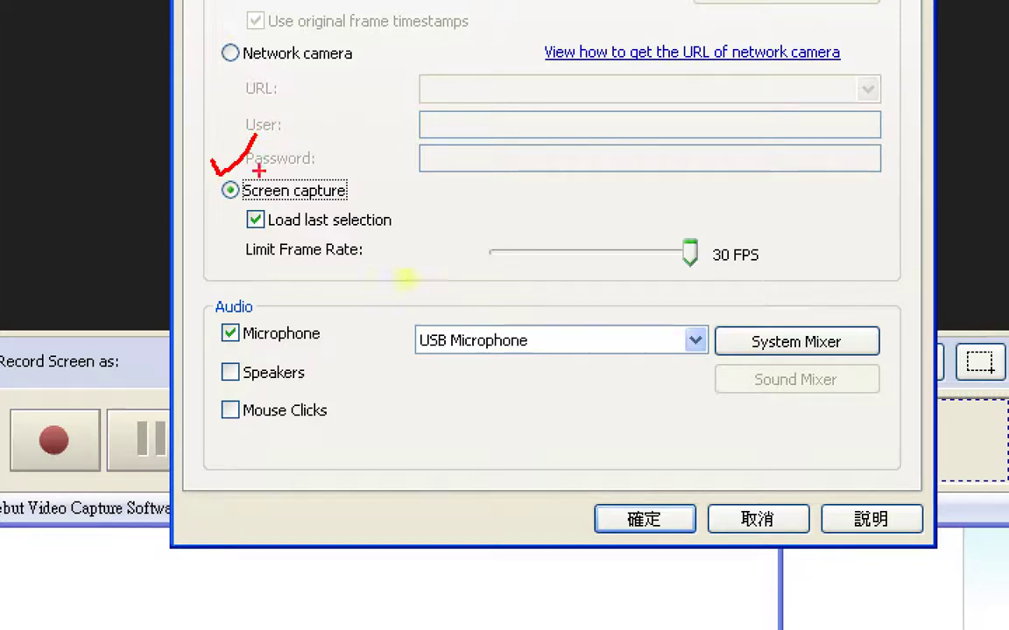
pyautogui.moveTo(211, 286)
pyautogui.mouseDown()
pyautogui.moveTo(559, 382)
pyautogui.moveTo(643, 359)
pyautogui.mouseUp()
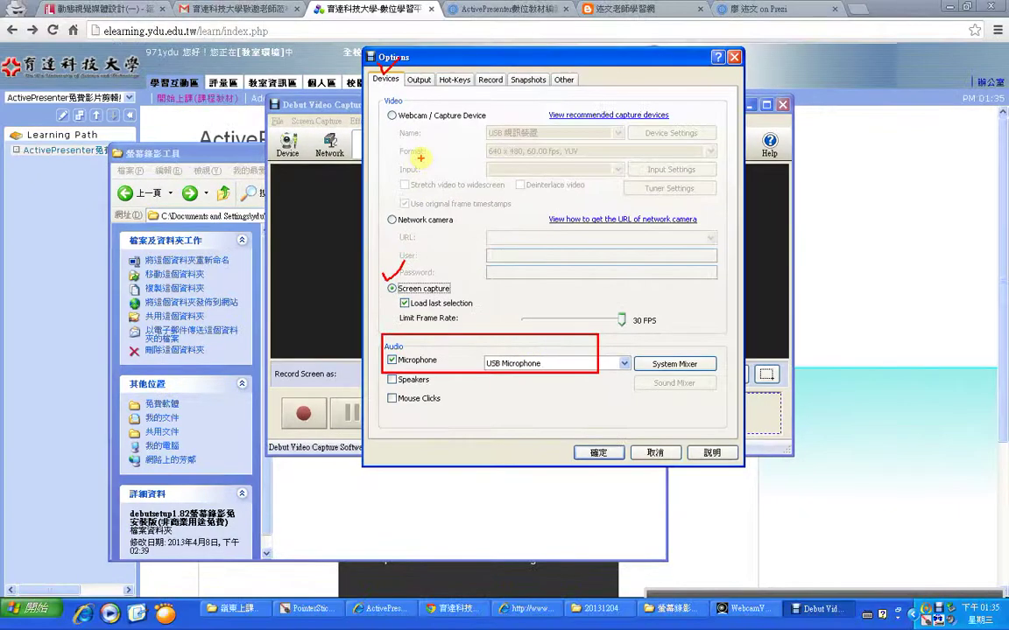
pyautogui.moveTo(400, 85); pyautogui.dragTo(370, 86)
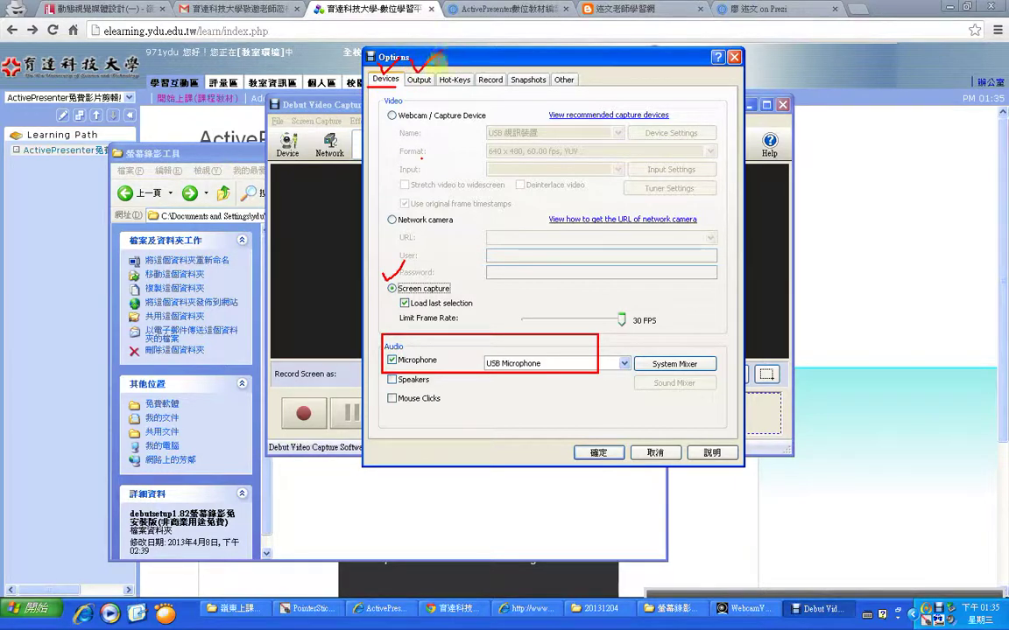
pyautogui.moveTo(408, 63); pyautogui.dragTo(440, 54)
pyautogui.press('Escape')
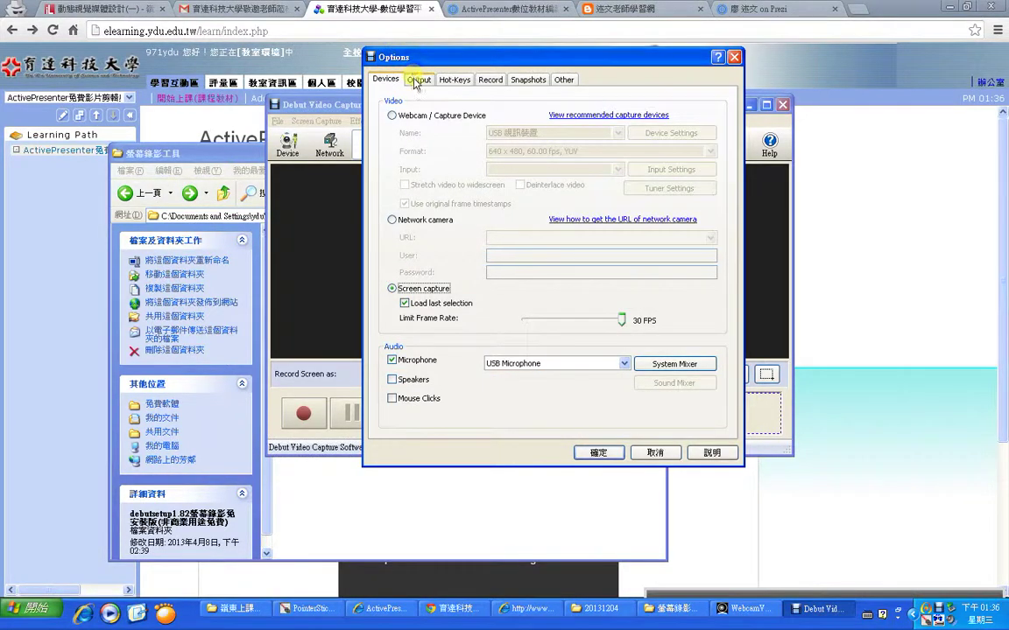
# Check the output settings for the destination folder and for how recordings get their file names.
pyautogui.click(419, 80)
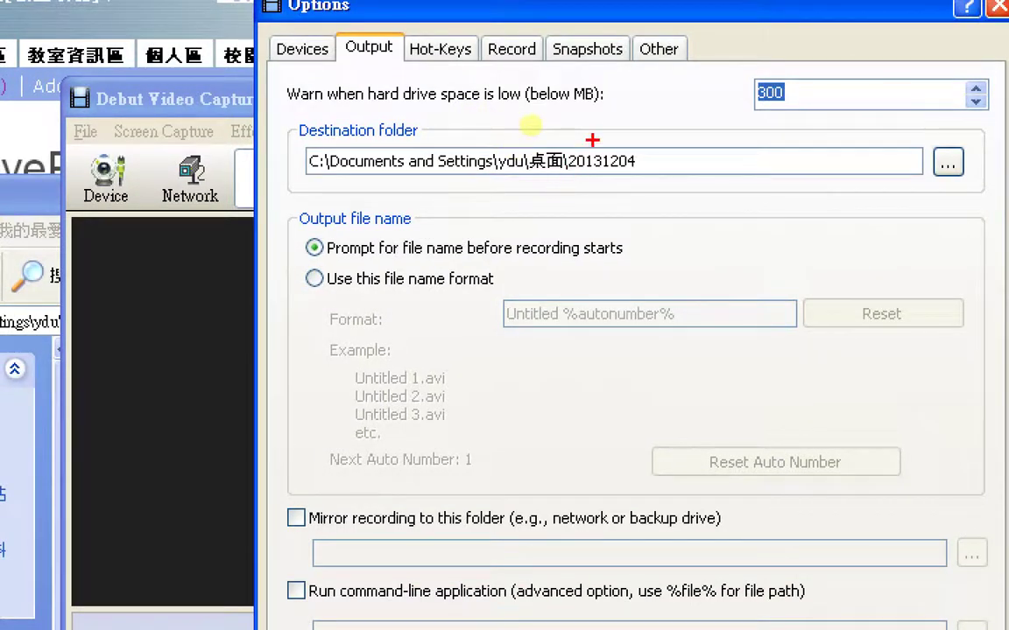
pyautogui.moveTo(599, 130)
pyautogui.mouseDown()
pyautogui.moveTo(632, 121)
pyautogui.moveTo(643, 97)
pyautogui.mouseUp()
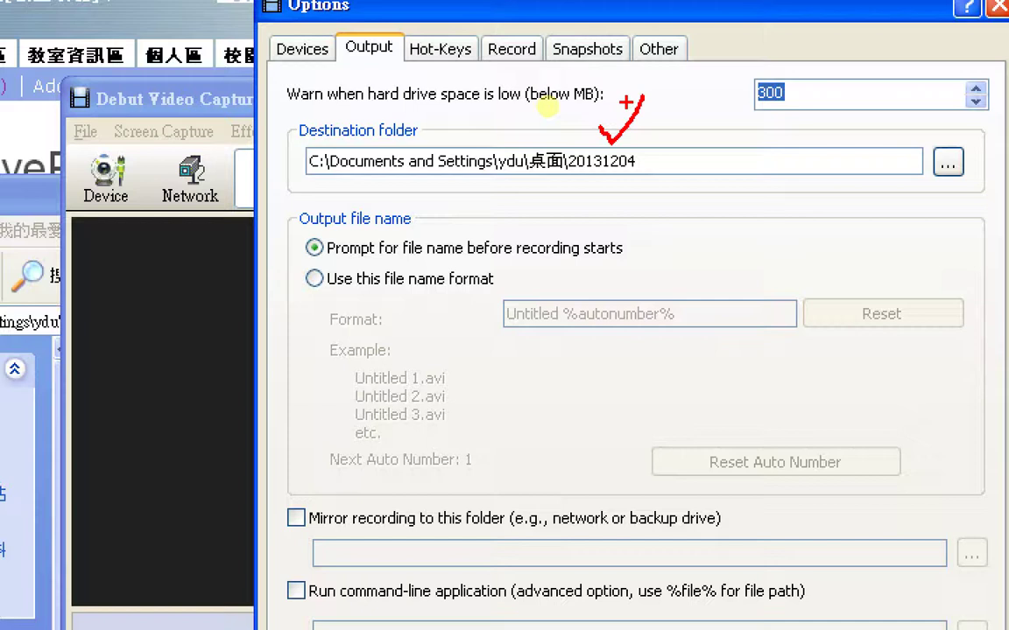
pyautogui.moveTo(652, 175); pyautogui.dragTo(561, 187)
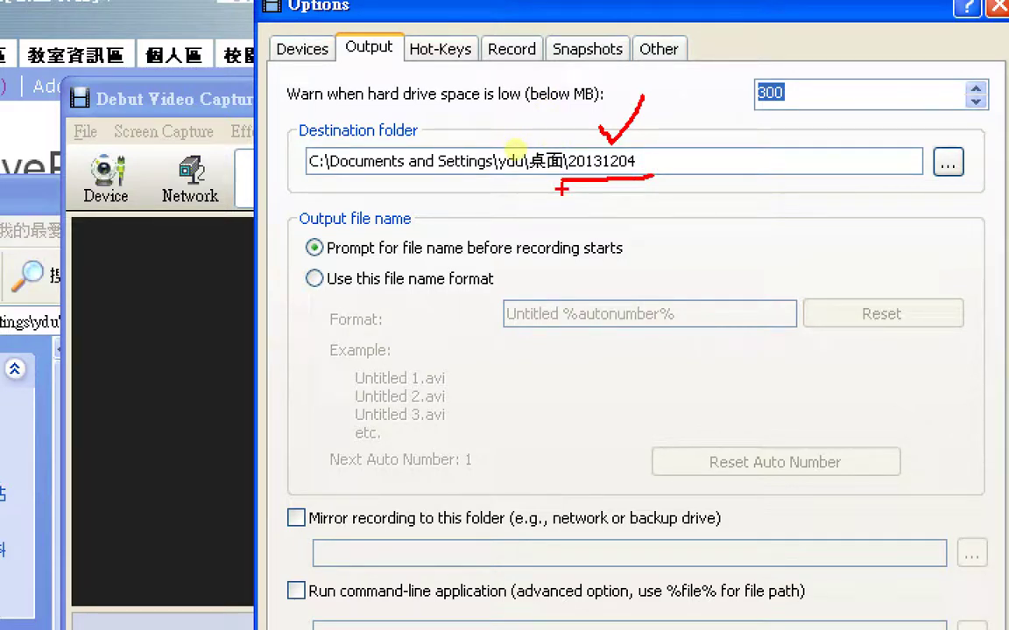
pyautogui.moveTo(294, 262); pyautogui.dragTo(293, 447)
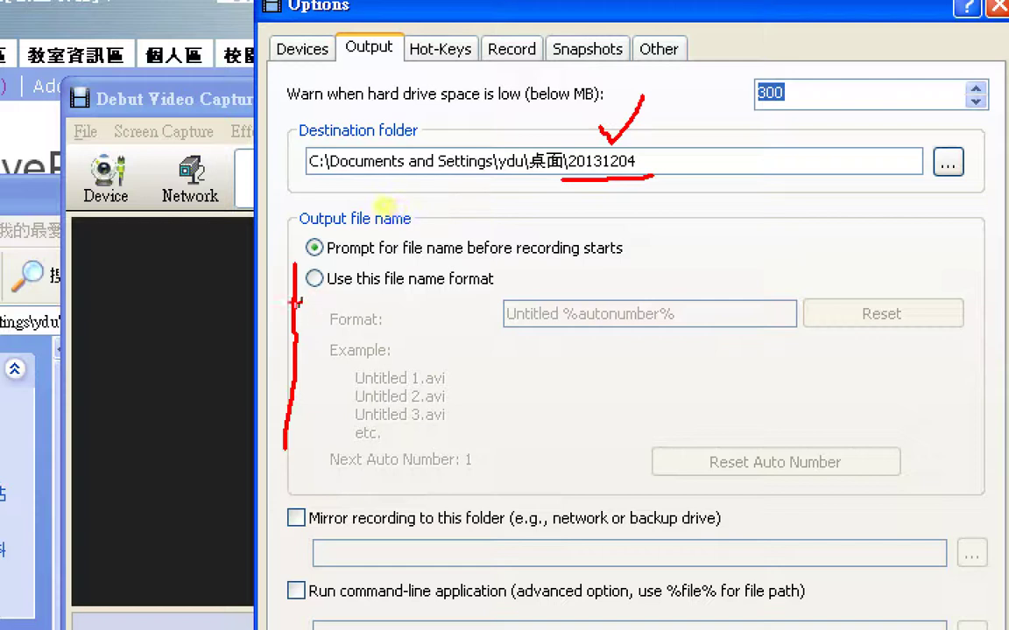
pyautogui.moveTo(296, 303); pyautogui.dragTo(663, 351)
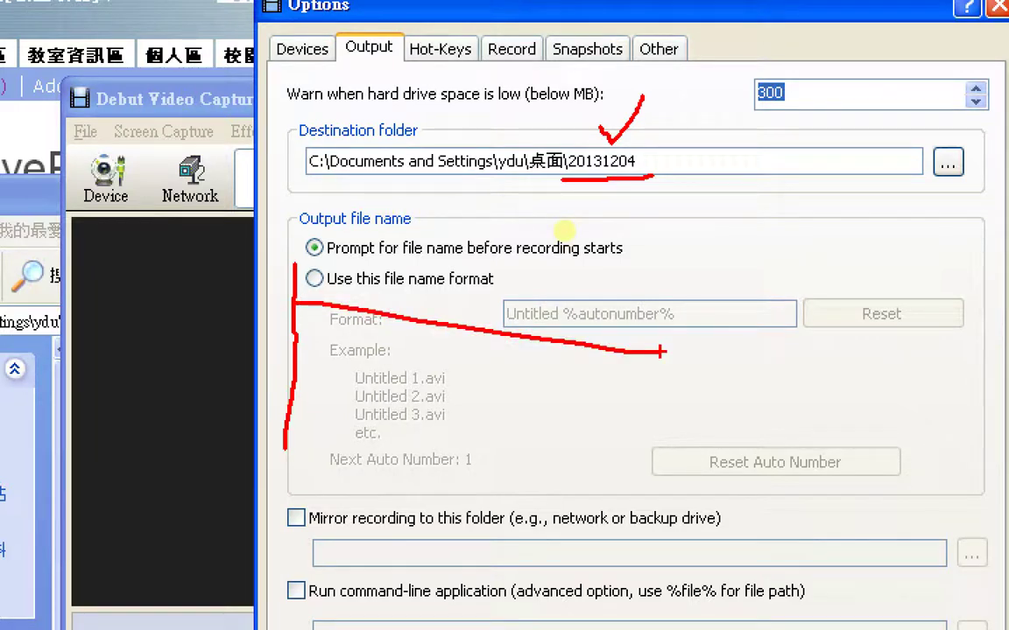
pyautogui.press('e')
pyautogui.moveTo(298, 230)
pyautogui.mouseDown()
pyautogui.moveTo(374, 254)
pyautogui.moveTo(639, 260)
pyautogui.mouseUp()
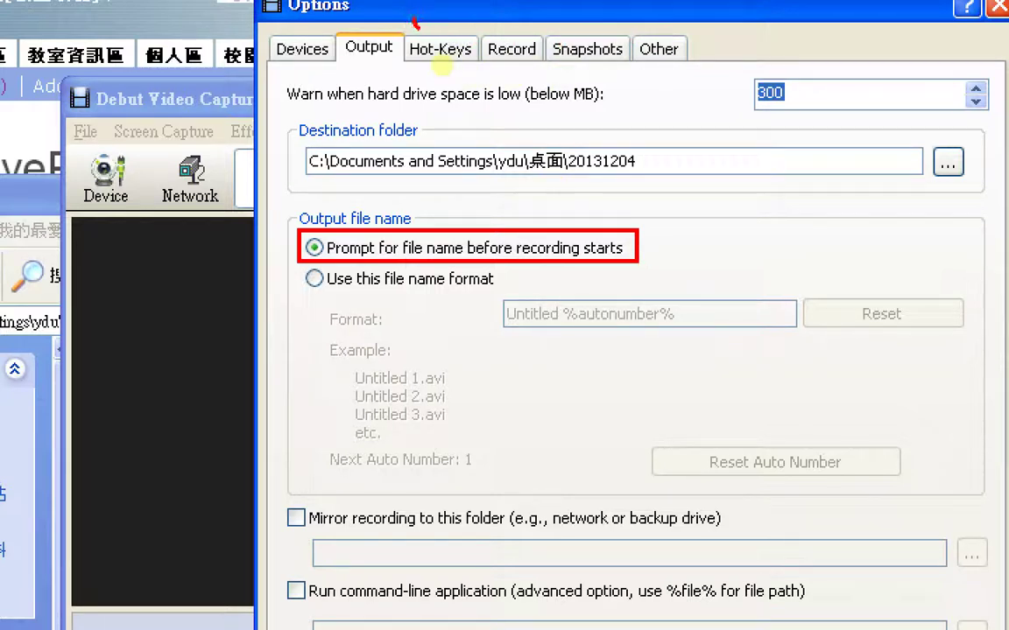
pyautogui.moveTo(412, 22); pyautogui.dragTo(499, 3)
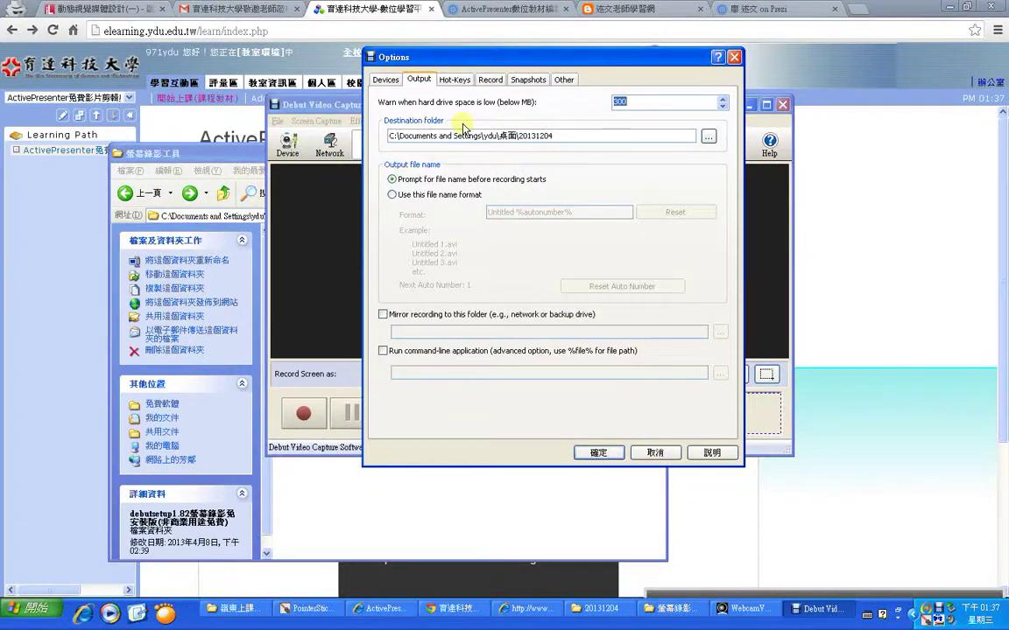
# Review the system-wide hot-key assignments for pausing, recording and stopping, and where new ones are added.
pyautogui.click(439, 49)
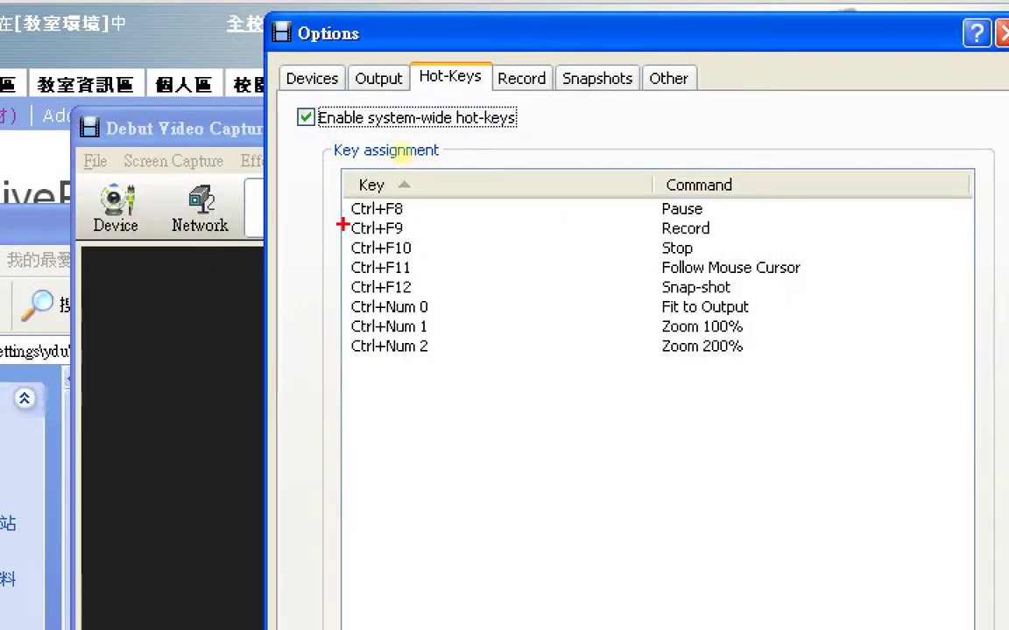
pyautogui.moveTo(341, 223); pyautogui.dragTo(341, 260)
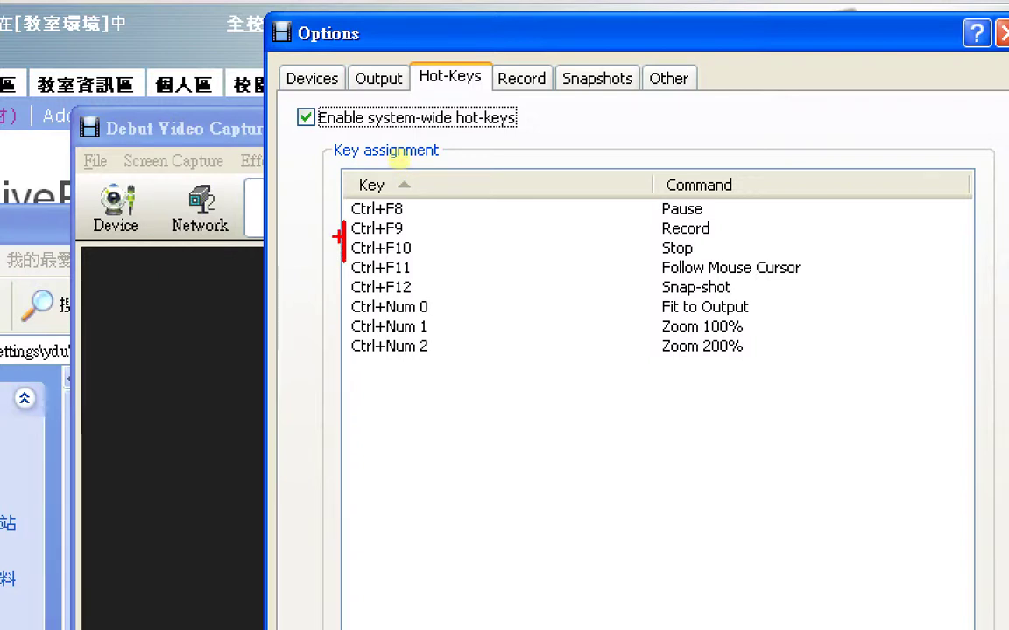
pyautogui.moveTo(341, 195)
pyautogui.mouseDown()
pyautogui.moveTo(353, 227)
pyautogui.moveTo(422, 195)
pyautogui.moveTo(781, 232)
pyautogui.moveTo(344, 235)
pyautogui.mouseUp()
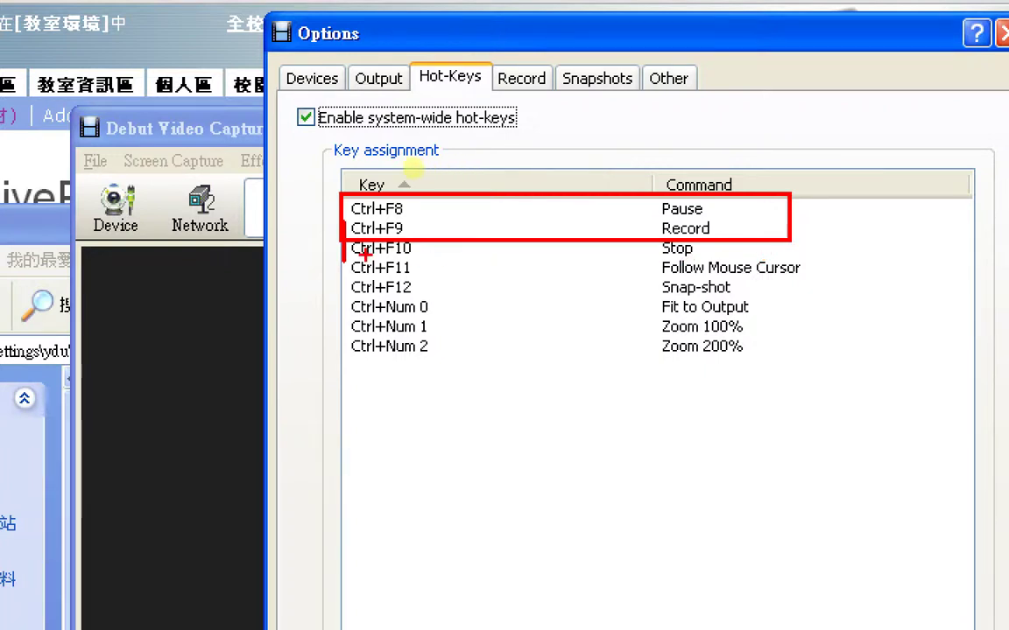
pyautogui.moveTo(350, 260); pyautogui.dragTo(458, 261)
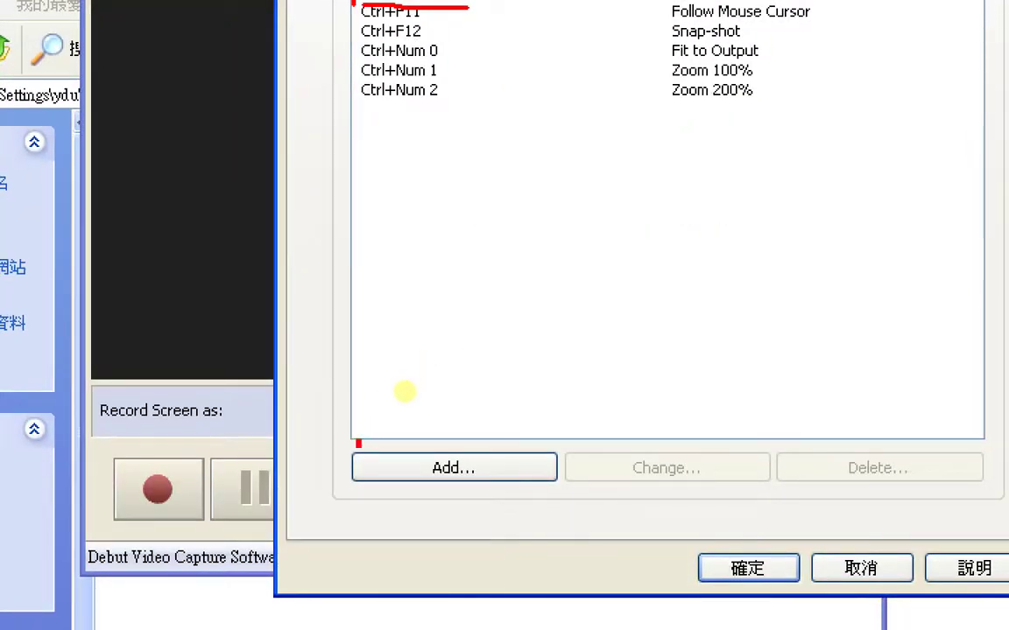
pyautogui.moveTo(357, 441); pyautogui.dragTo(604, 498)
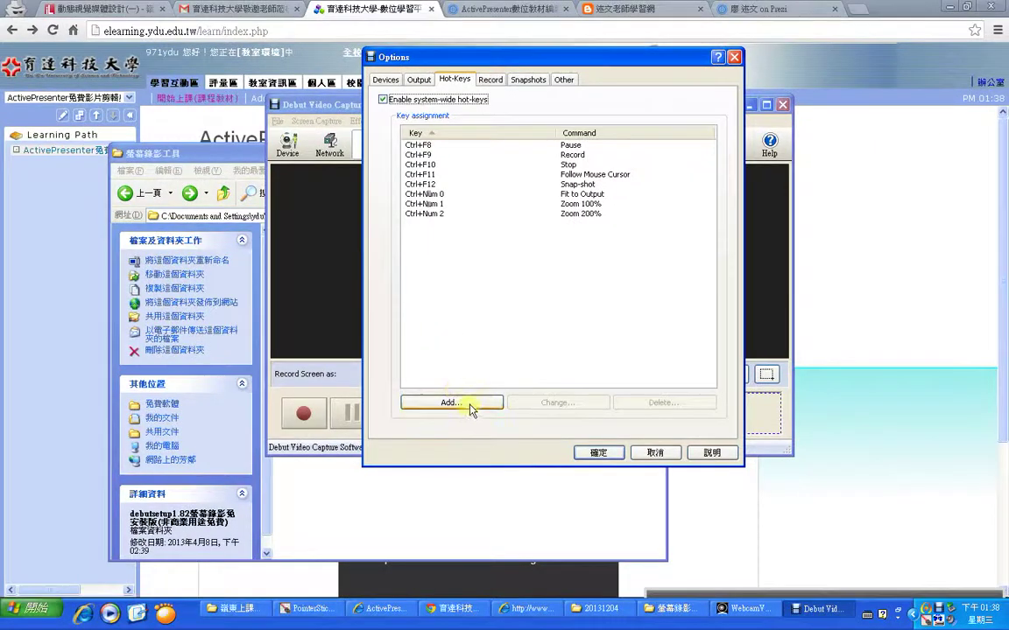
# Try adding a new hot-key for the Pause command, cancel it and close the options without saving.
pyautogui.click(464, 403)
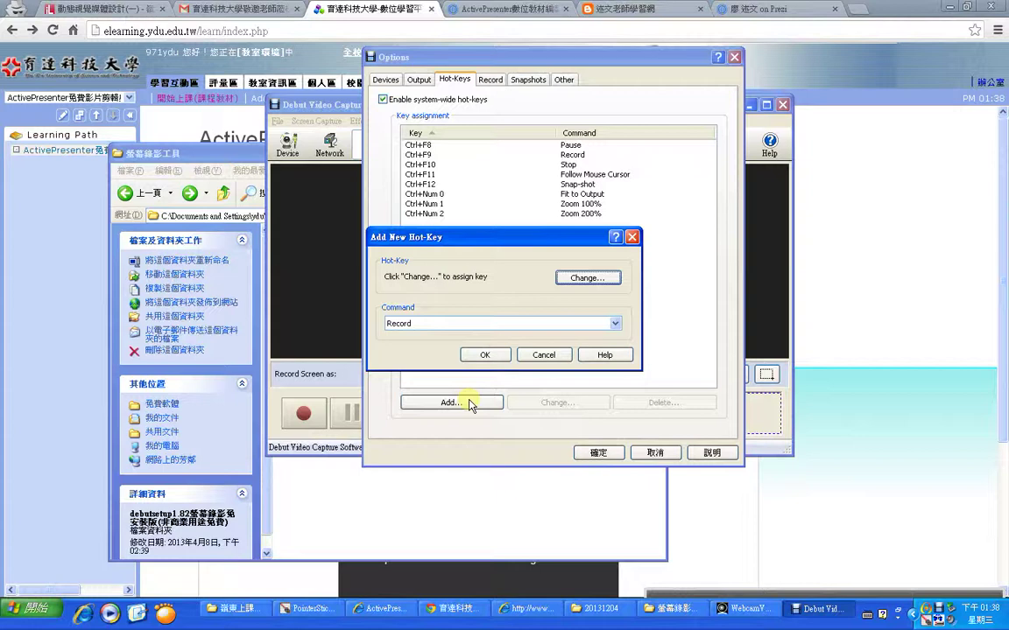
pyautogui.click(486, 324)
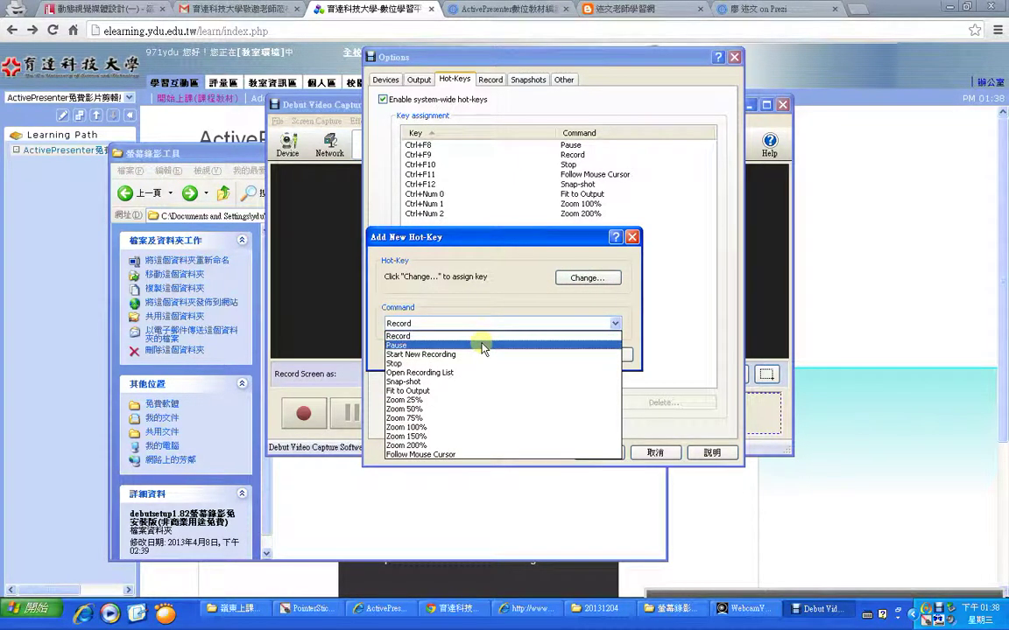
pyautogui.click(484, 347)
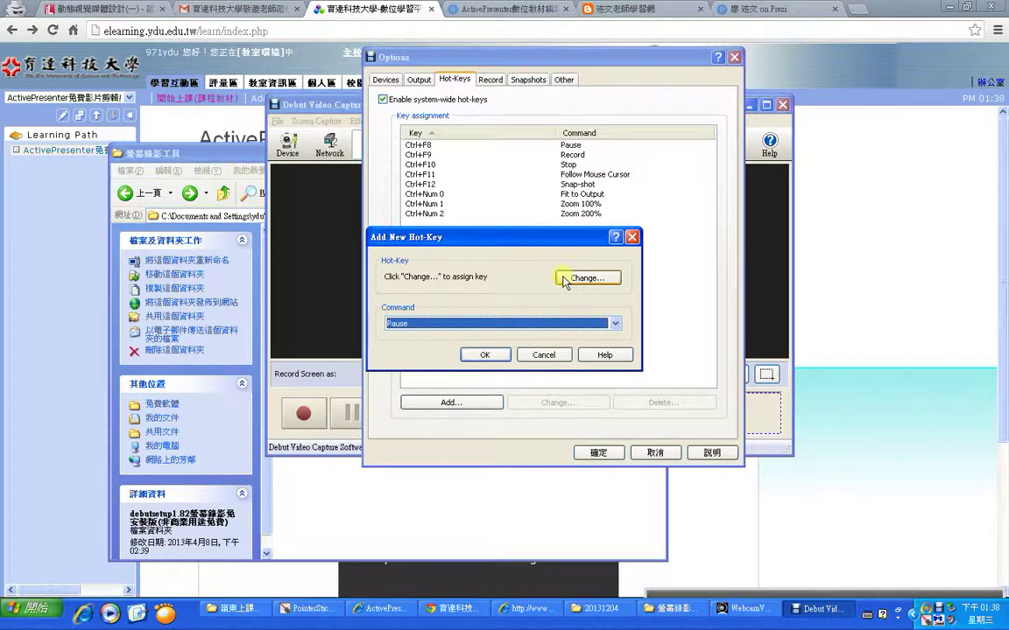
pyautogui.click(565, 280)
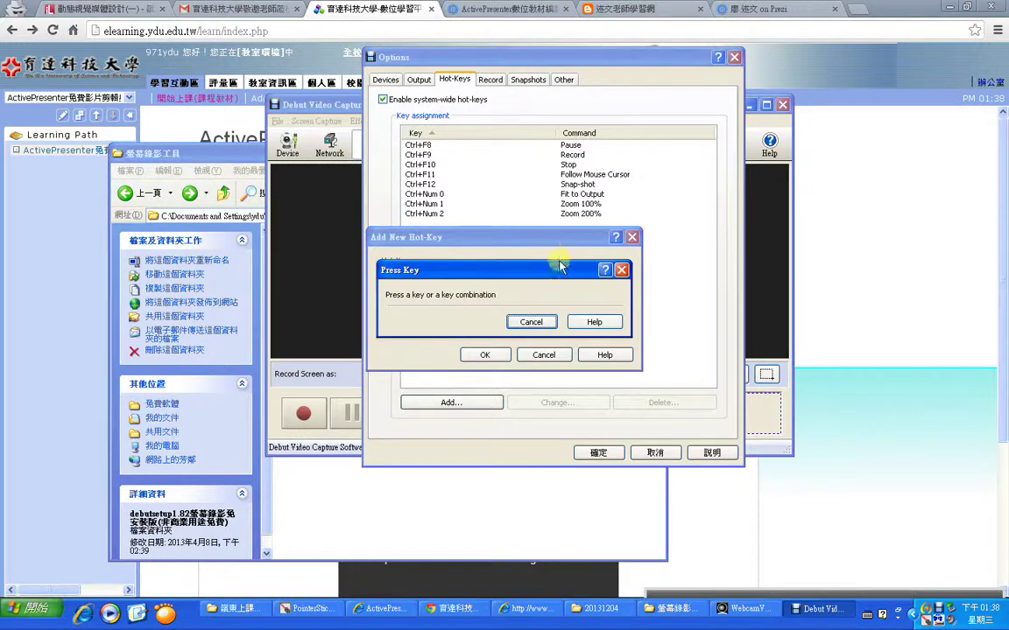
pyautogui.click(623, 271)
pyautogui.click(538, 356)
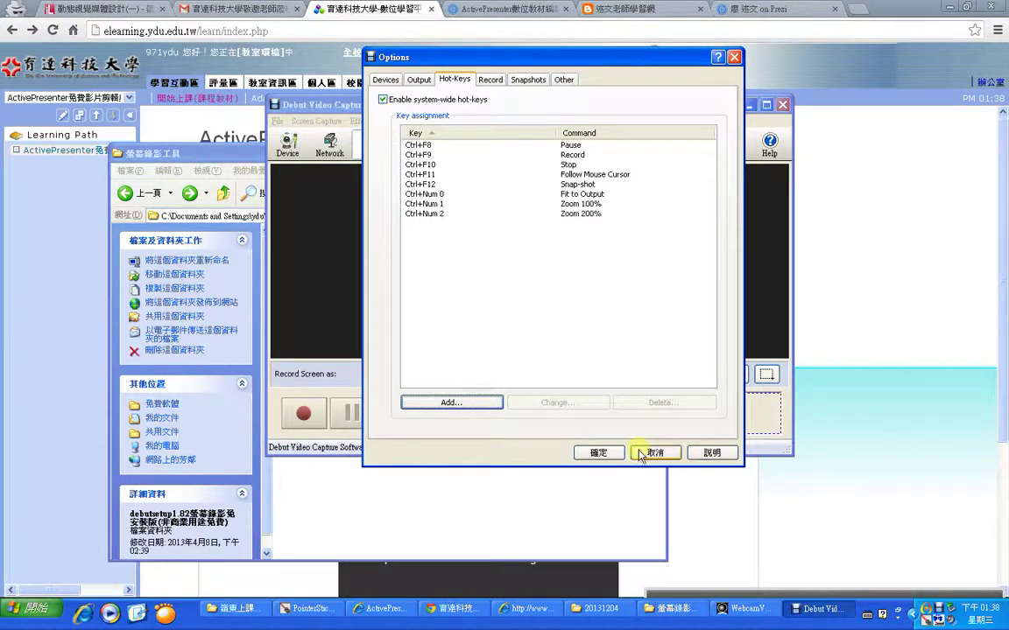
pyautogui.click(665, 457)
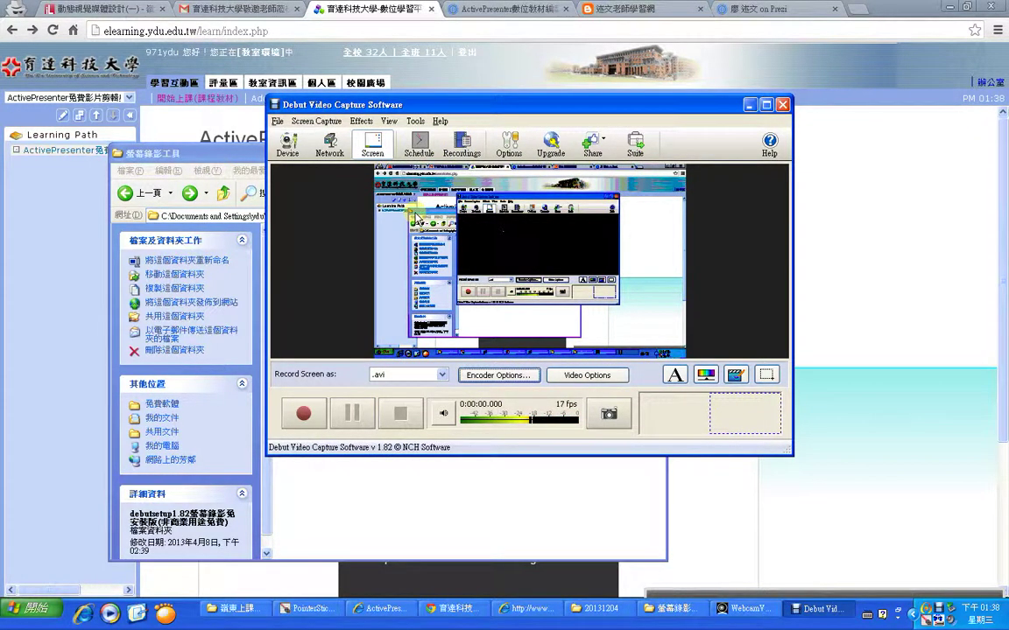
pyautogui.click(319, 419)
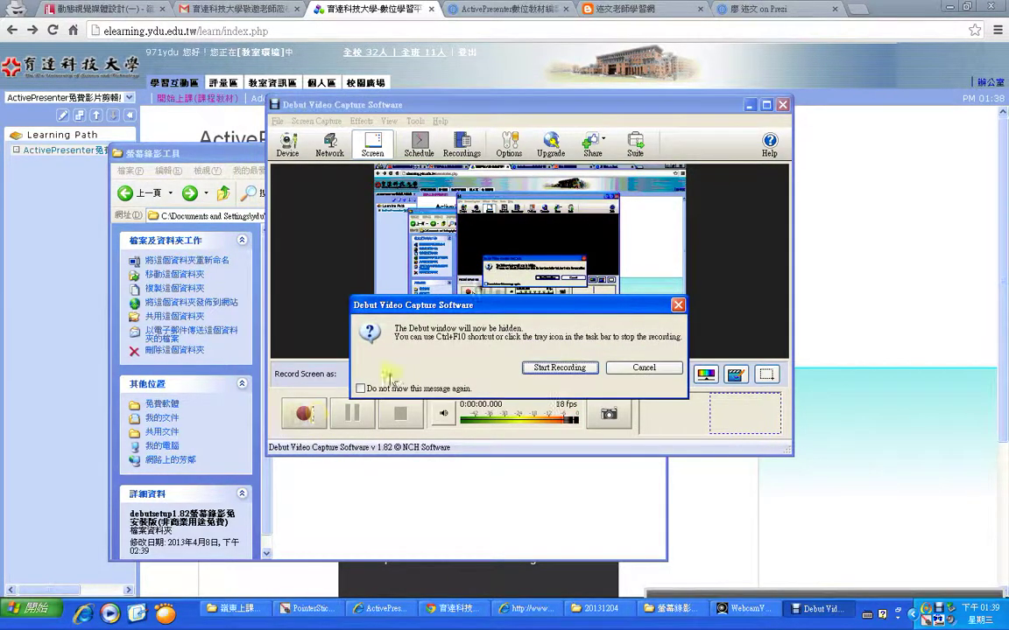
pyautogui.moveTo(488, 314); pyautogui.dragTo(502, 236)
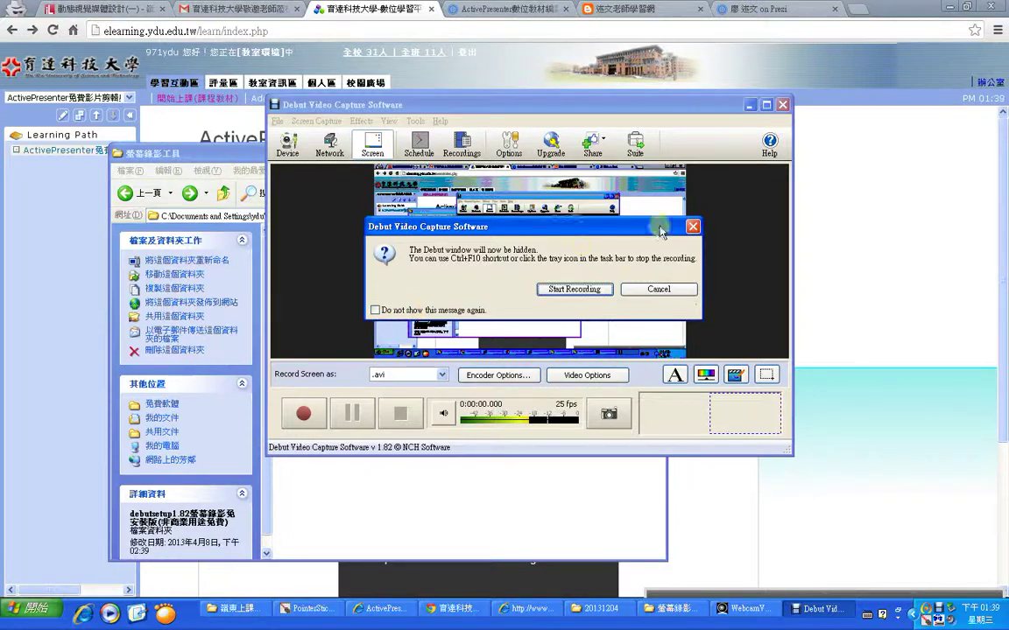
pyautogui.click(578, 289)
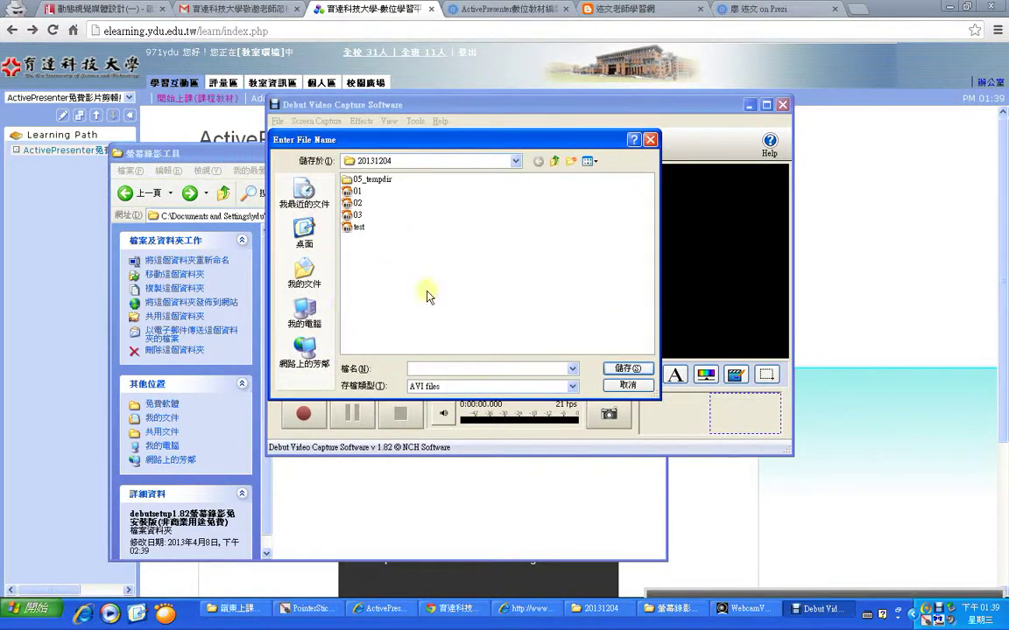
pyautogui.click(627, 385)
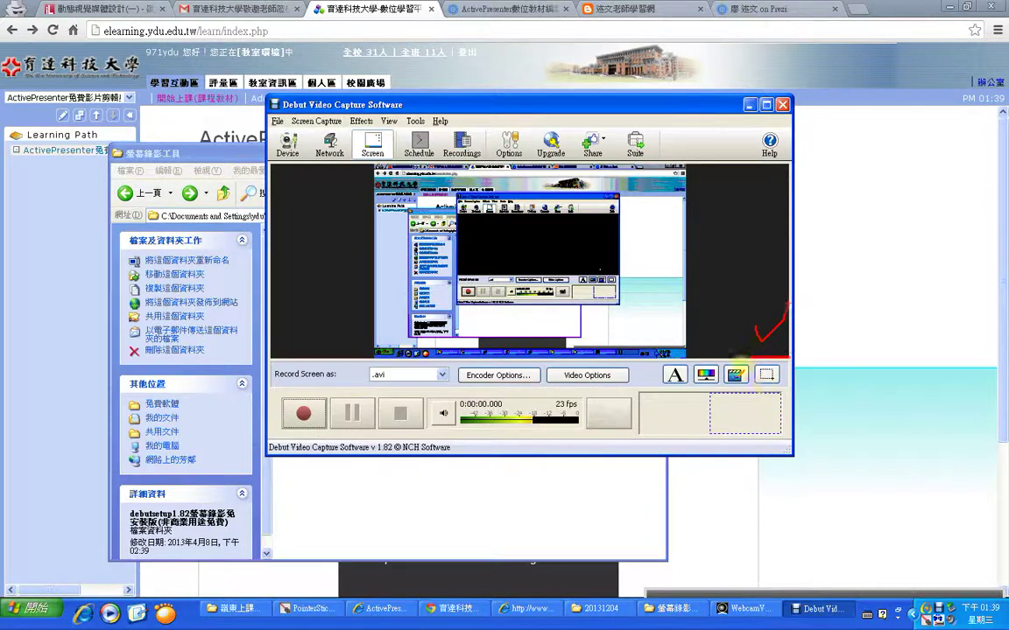
# Open the capture area selection and mark out a custom recording region about 755 by 464 pixels.
pyautogui.click(766, 373)
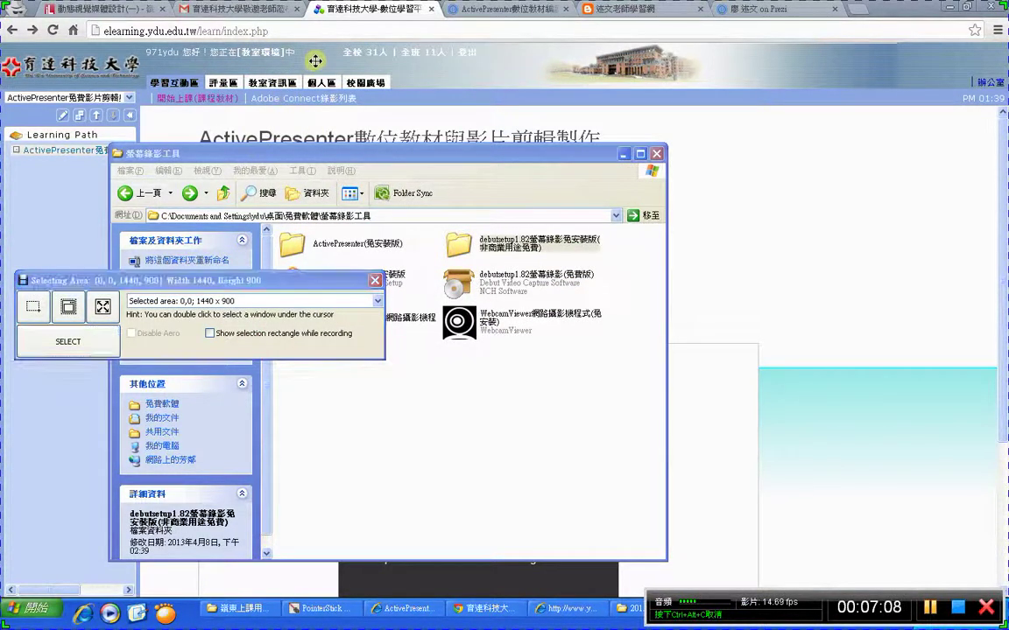
pyautogui.click(33, 307)
pyautogui.moveTo(401, 76); pyautogui.dragTo(926, 399)
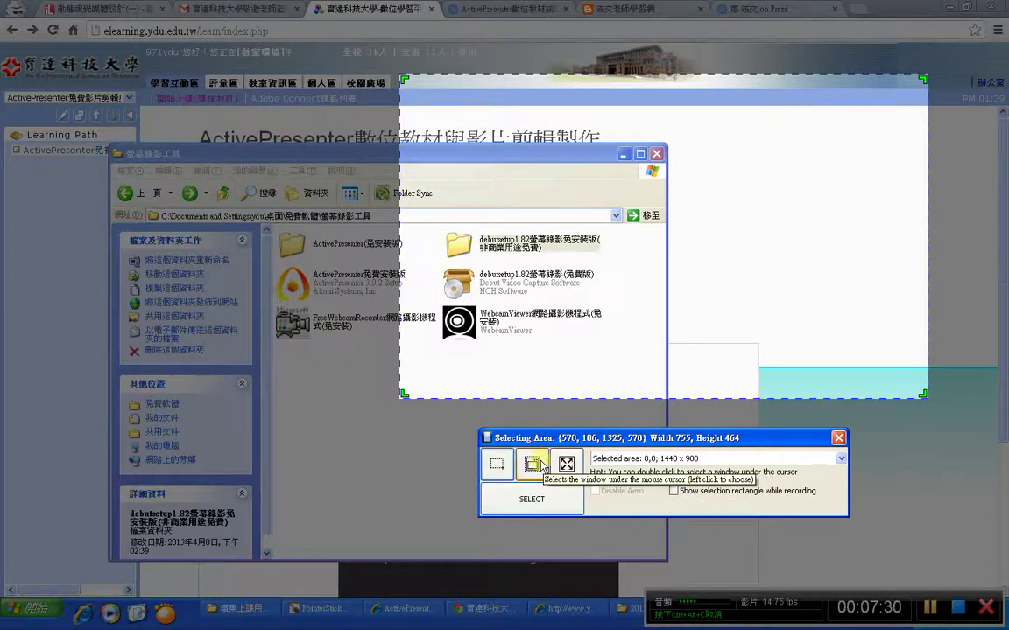
# Try the window selection mode, and set the capture area to the 1440 x 900 Primary Monitor.
pyautogui.click(541, 467)
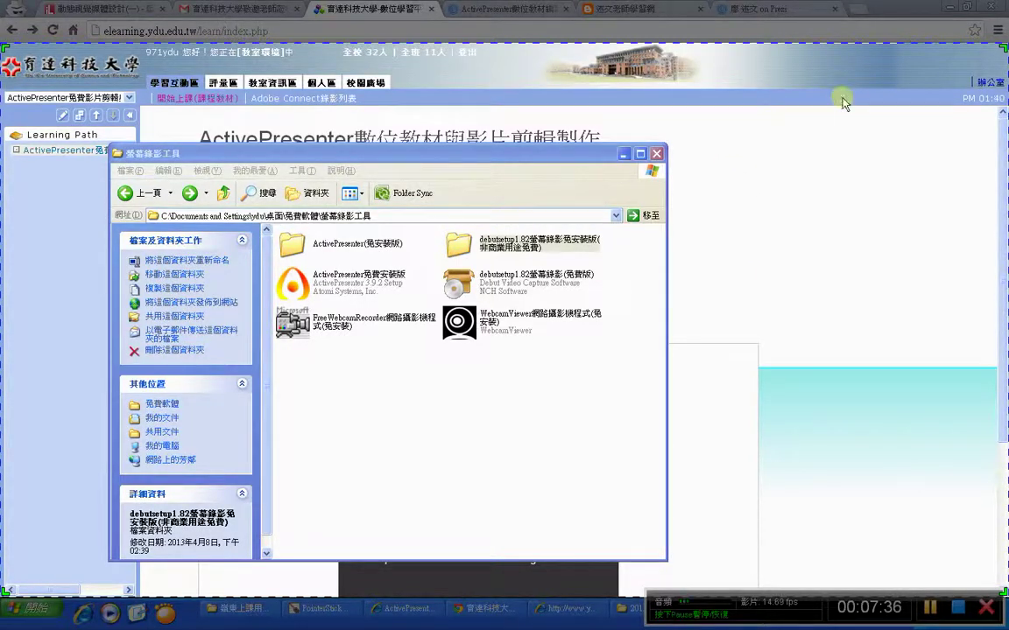
pyautogui.click(140, 262)
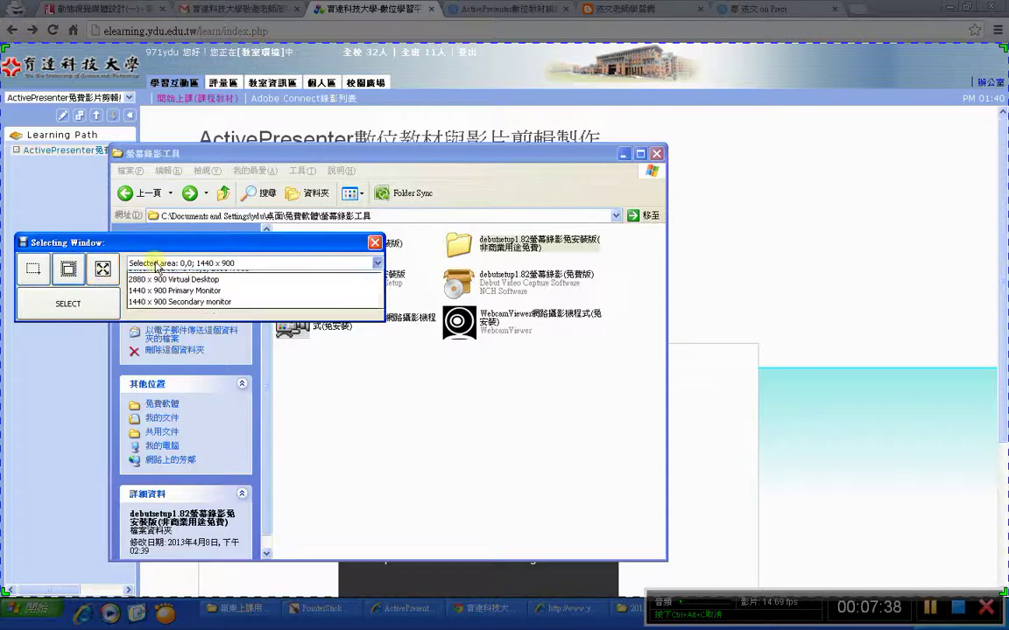
pyautogui.click(156, 310)
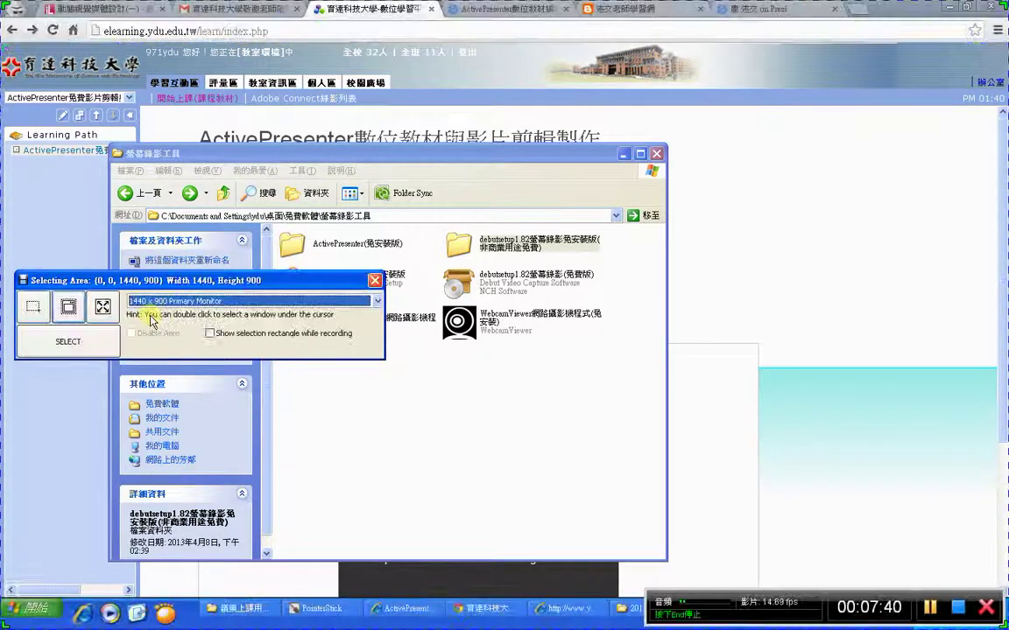
pyautogui.click(81, 343)
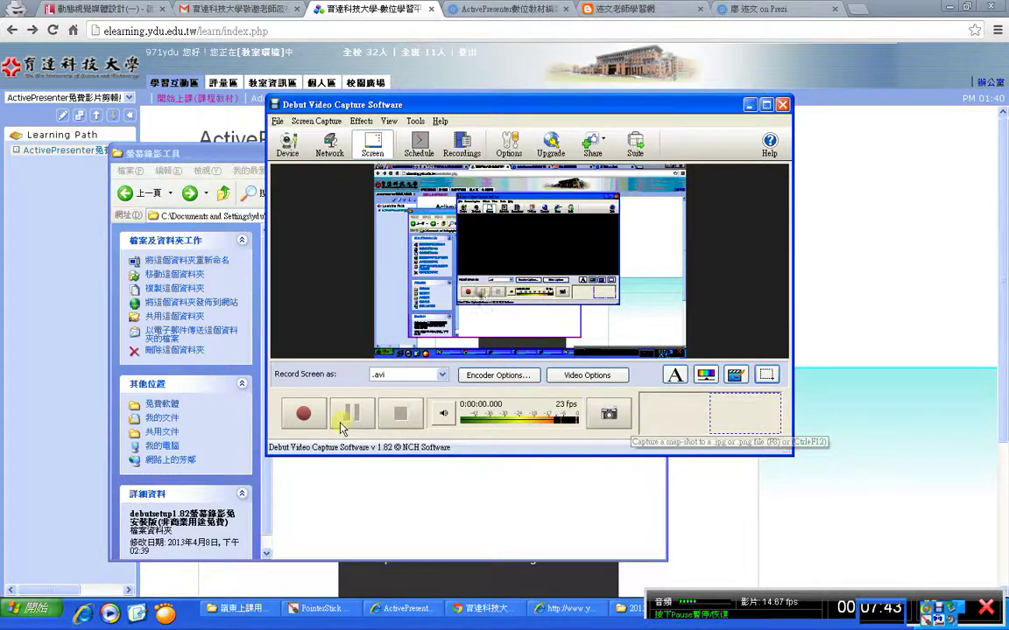
# Start recording the screen to an AVI file named test1 in the 20131204 folder.
pyautogui.click(304, 413)
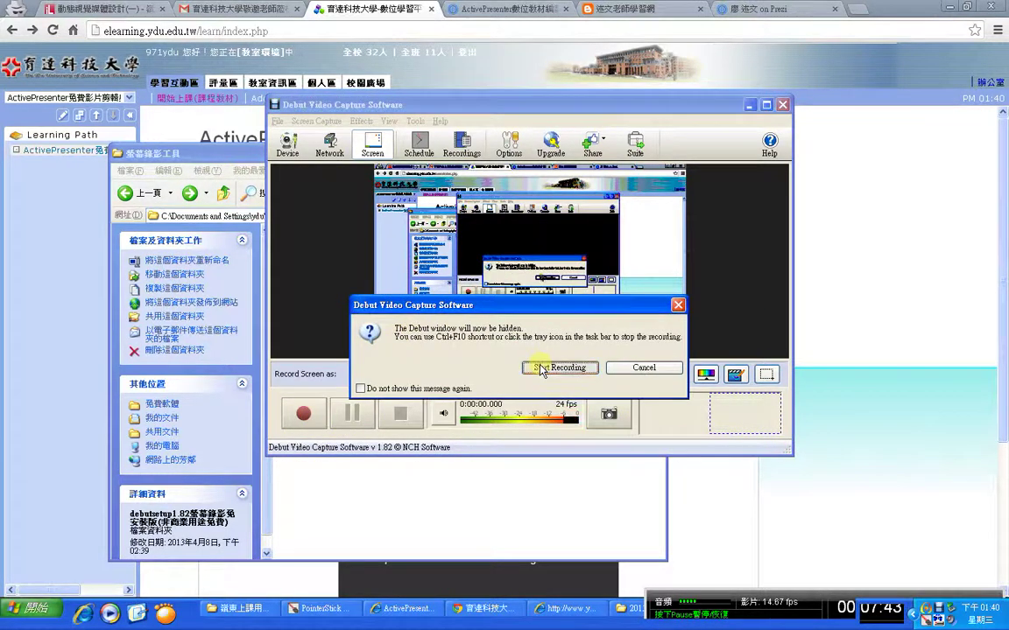
pyautogui.click(542, 368)
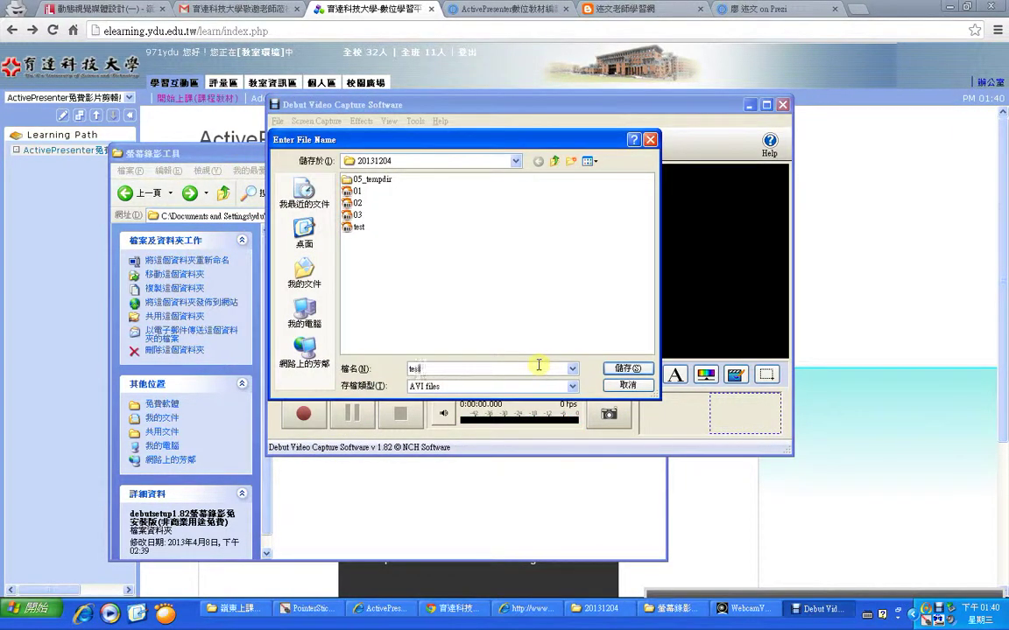
pyautogui.press('Return')
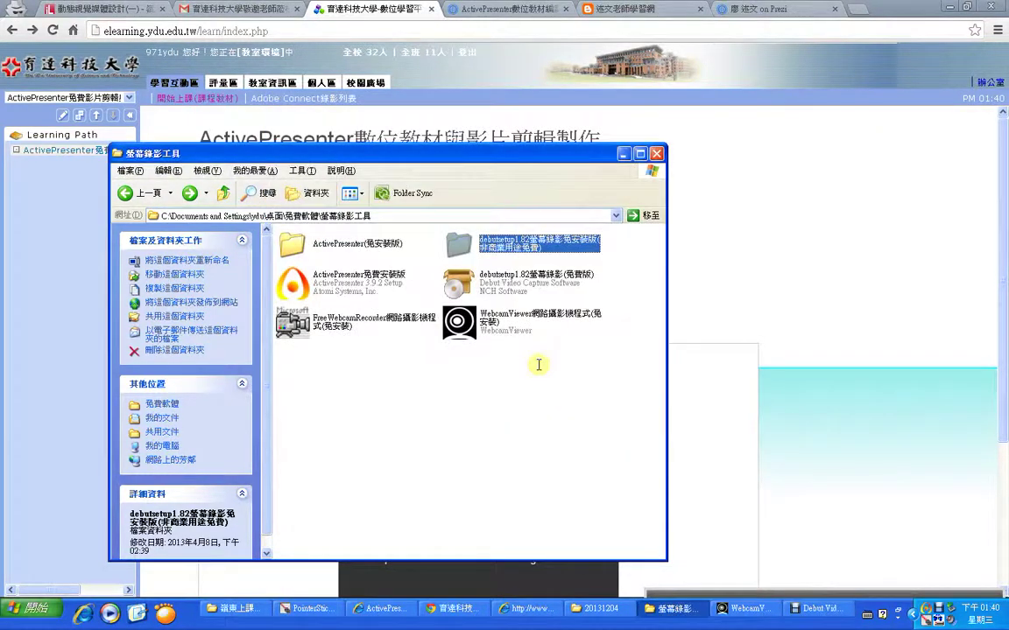
# Stop the running screen recording from Debut's entry in the system tray.
pyautogui.click(915, 620)
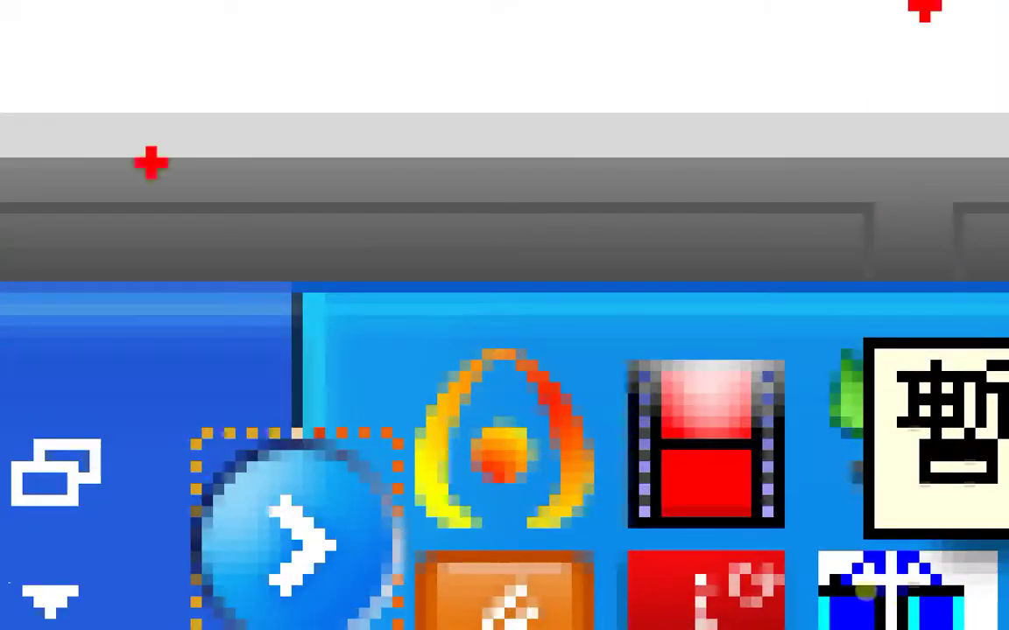
pyautogui.moveTo(711, 40); pyautogui.dragTo(711, 328)
pyautogui.moveTo(585, 230)
pyautogui.mouseDown()
pyautogui.moveTo(705, 357)
pyautogui.moveTo(795, 208)
pyautogui.moveTo(807, 147)
pyautogui.mouseUp()
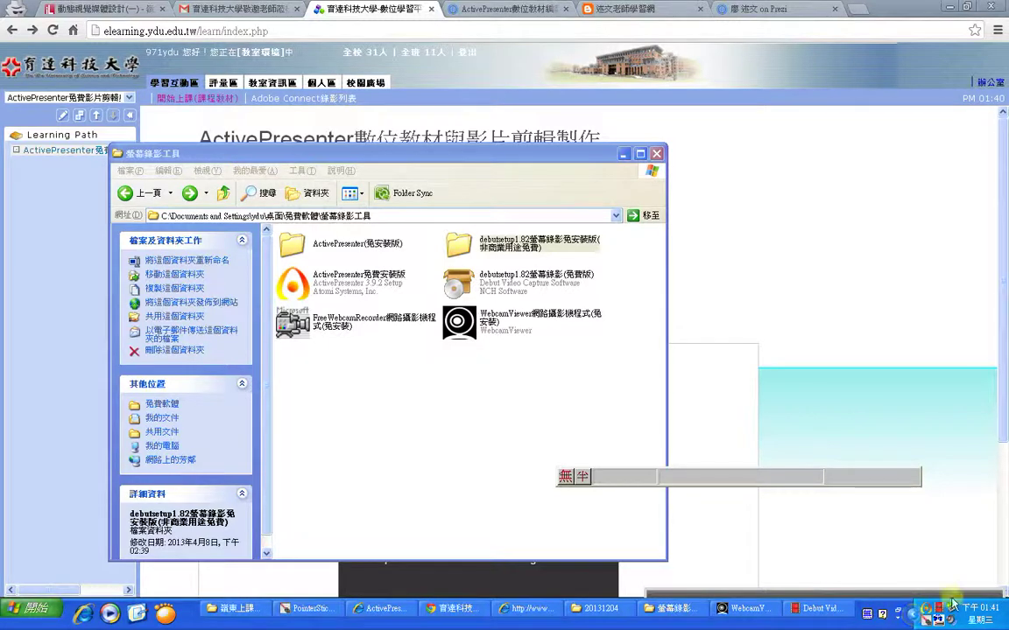
pyautogui.rightClick(936, 611)
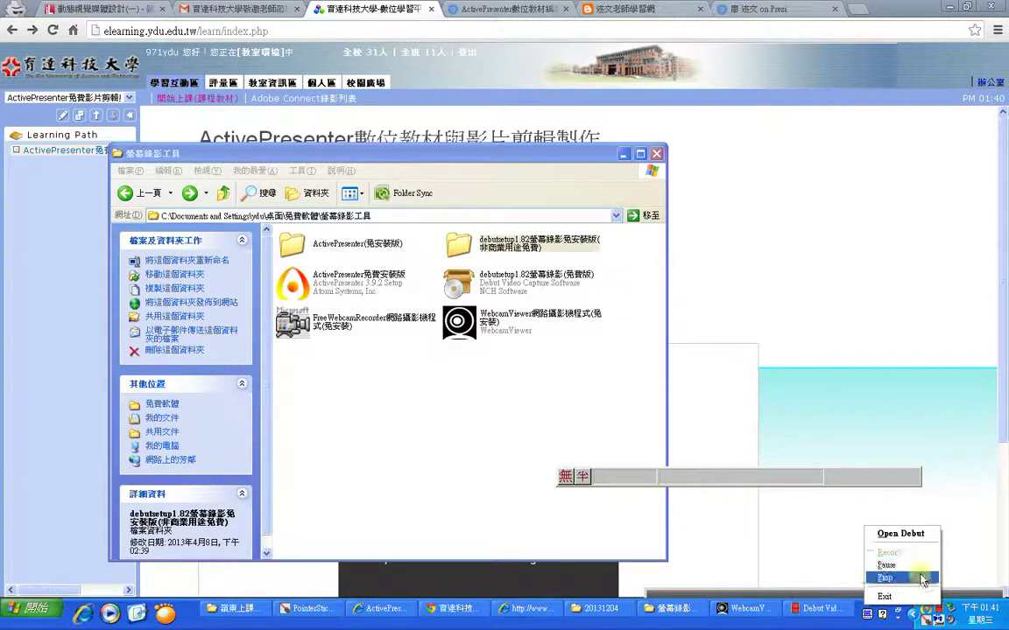
pyautogui.click(921, 580)
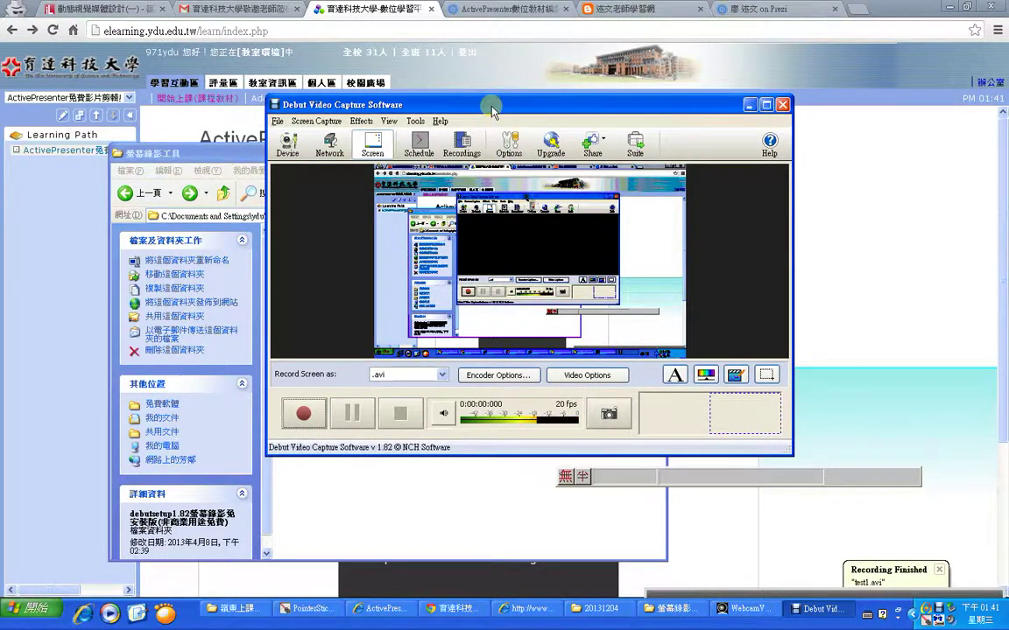
# Look through the list of saved recordings, checking the 02 and test entries, and close the list.
pyautogui.moveTo(491, 108); pyautogui.dragTo(493, 64)
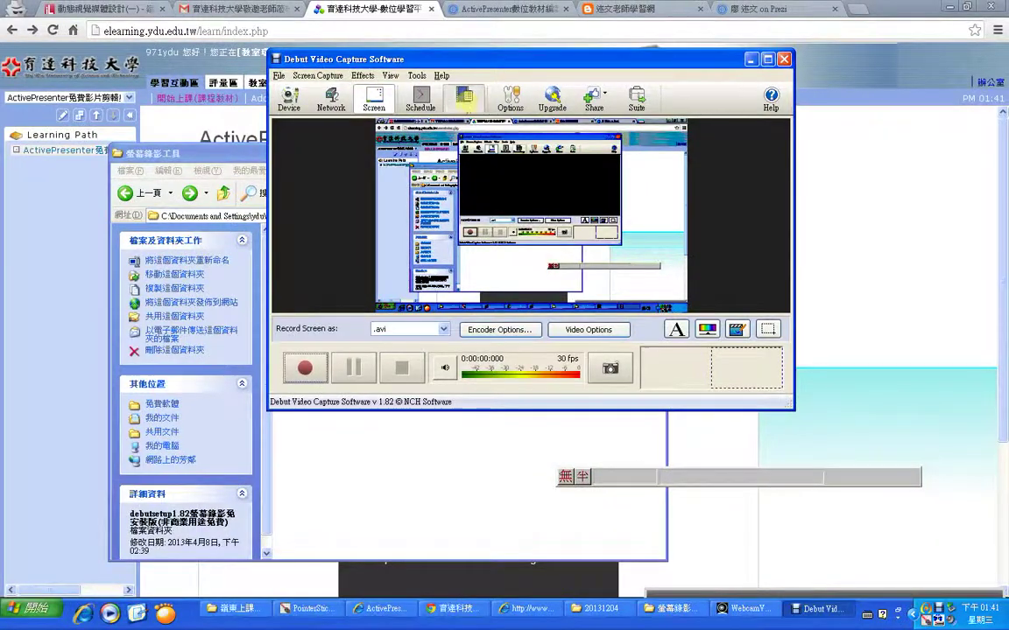
pyautogui.click(462, 98)
pyautogui.click(273, 140)
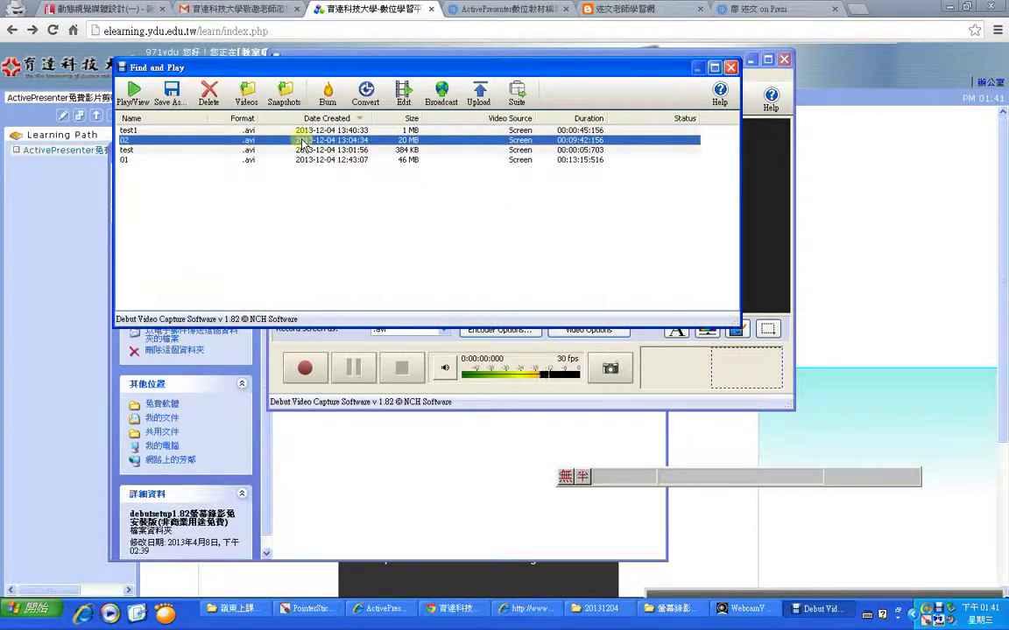
pyautogui.click(272, 150)
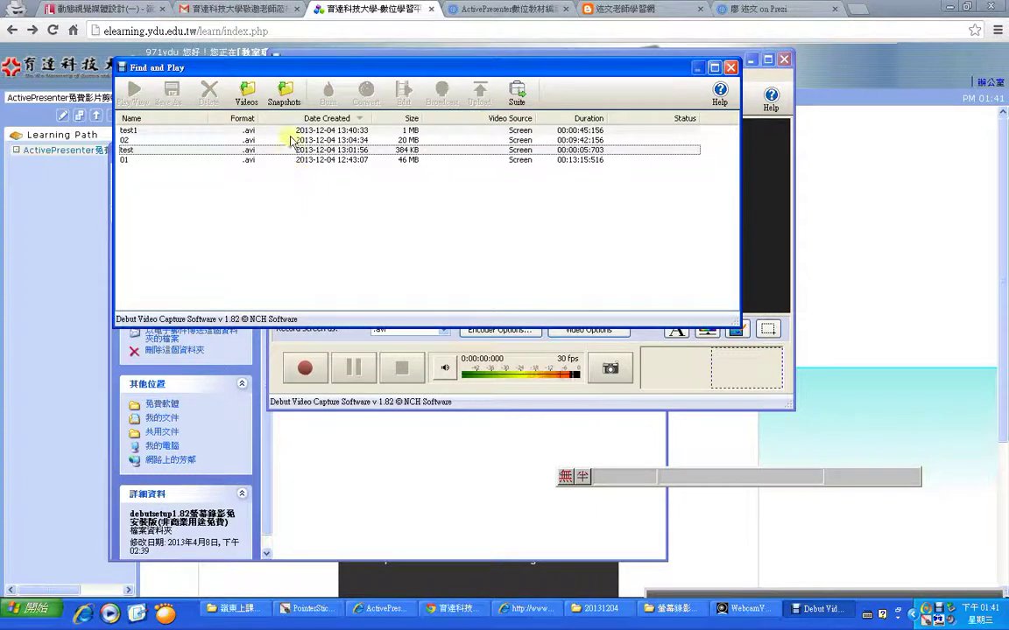
pyautogui.click(291, 140)
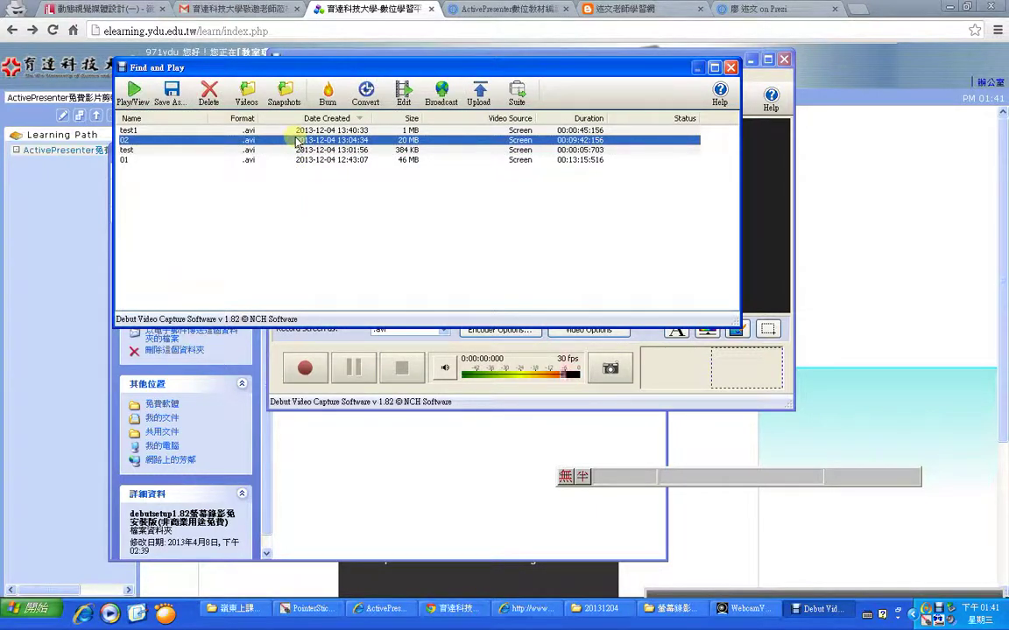
pyautogui.click(730, 68)
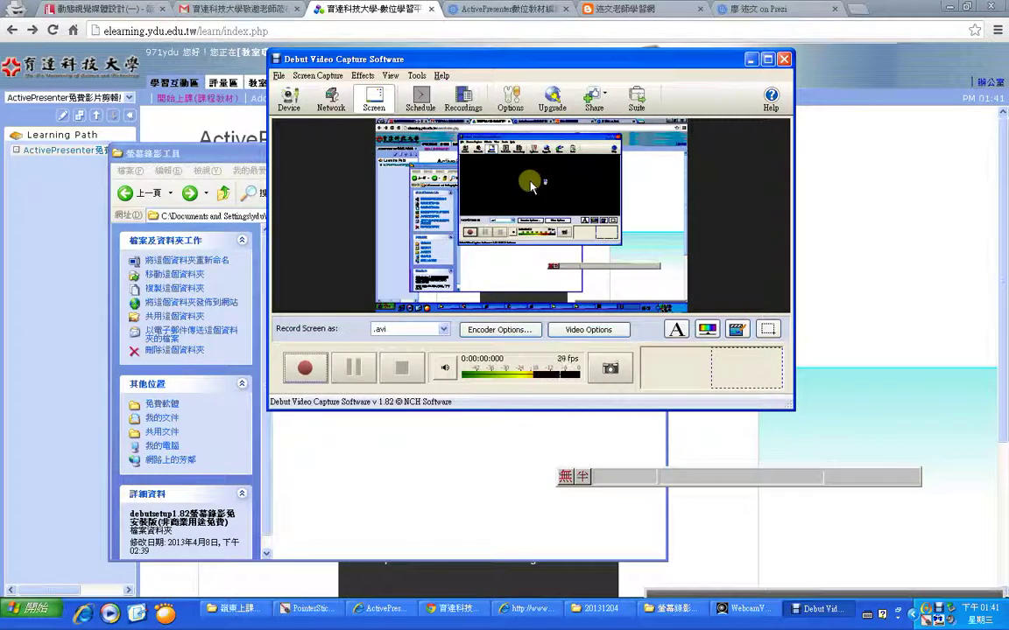